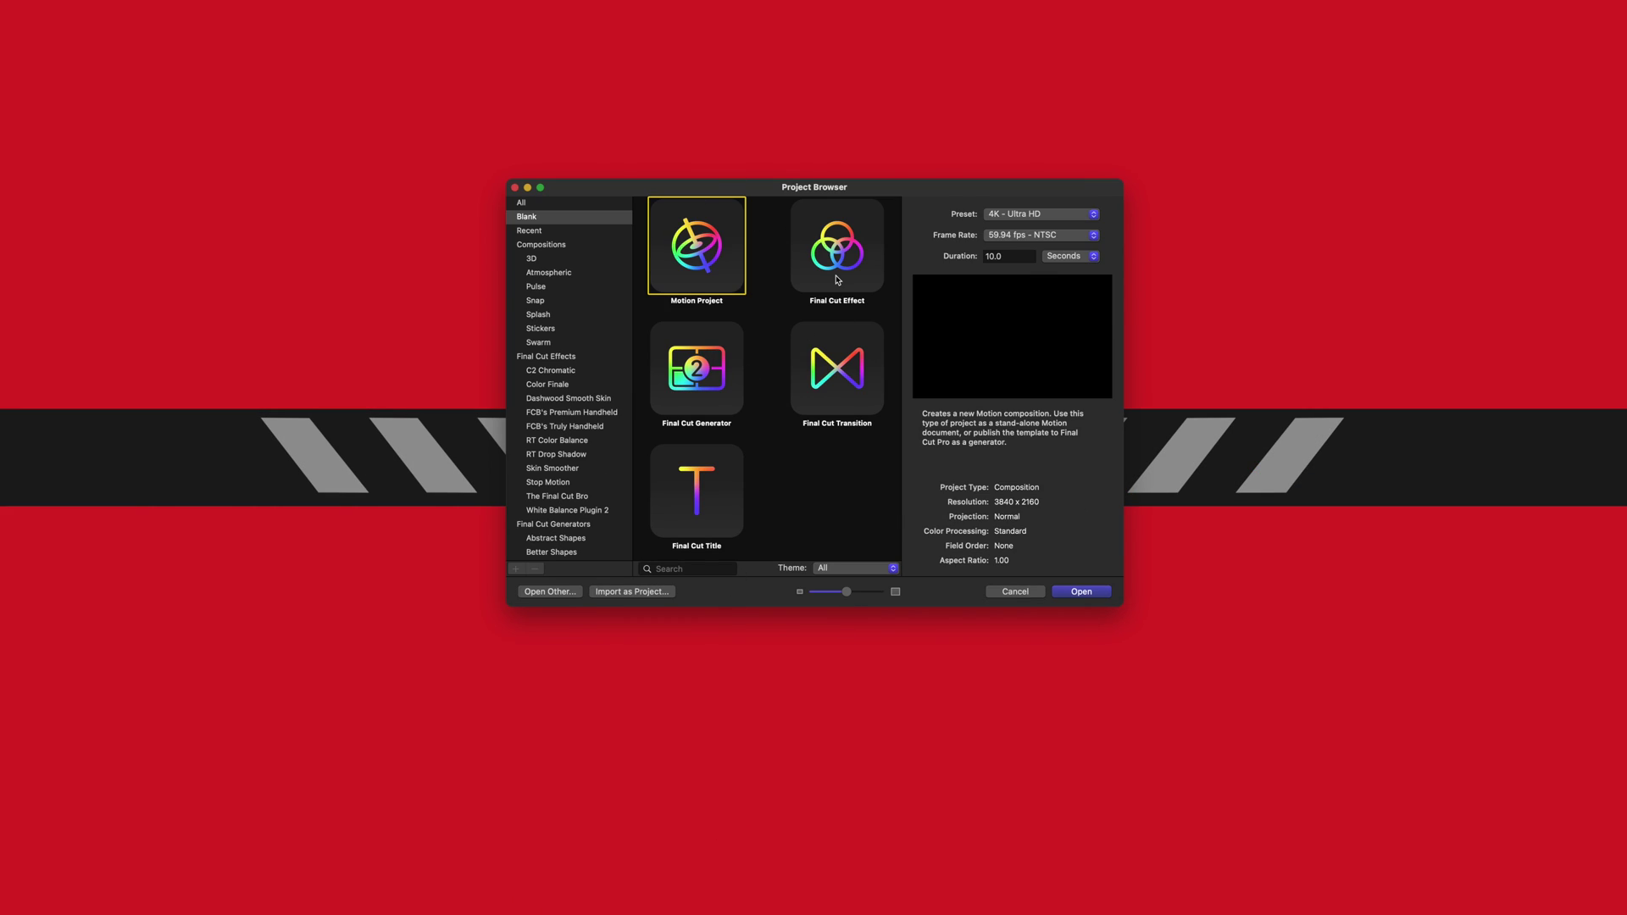
Create a new blank Final Cut Title project from the Project Browser
{"action": "left_click", "coordinate": [84, 7]}
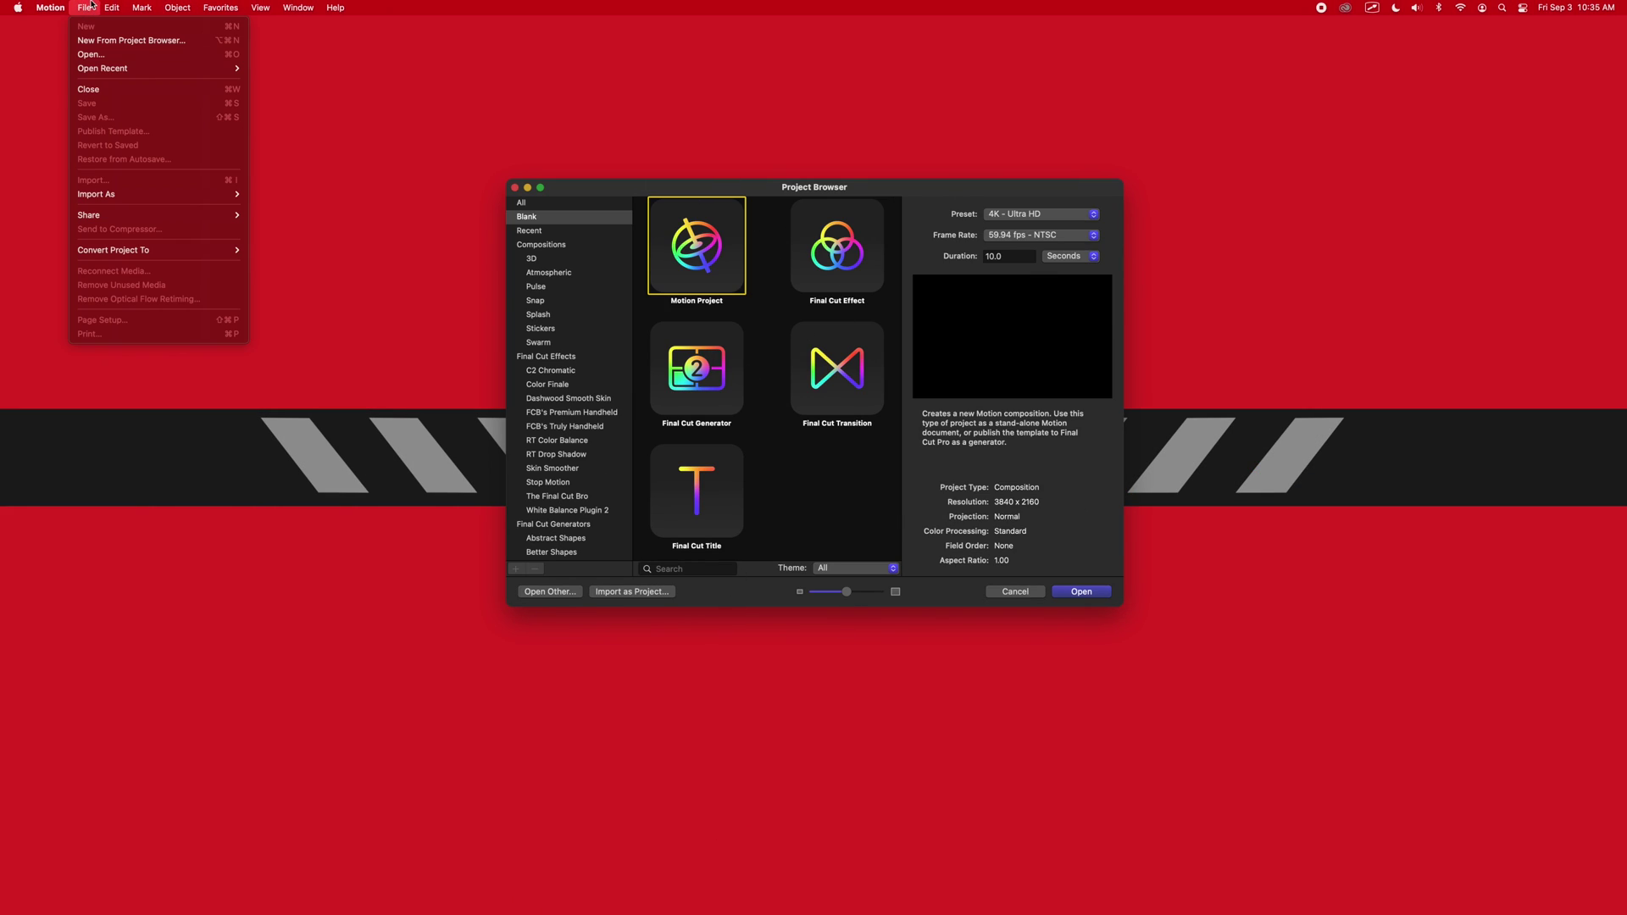
{"action": "left_click", "coordinate": [127, 40]}
{"action": "left_click", "coordinate": [720, 508]}
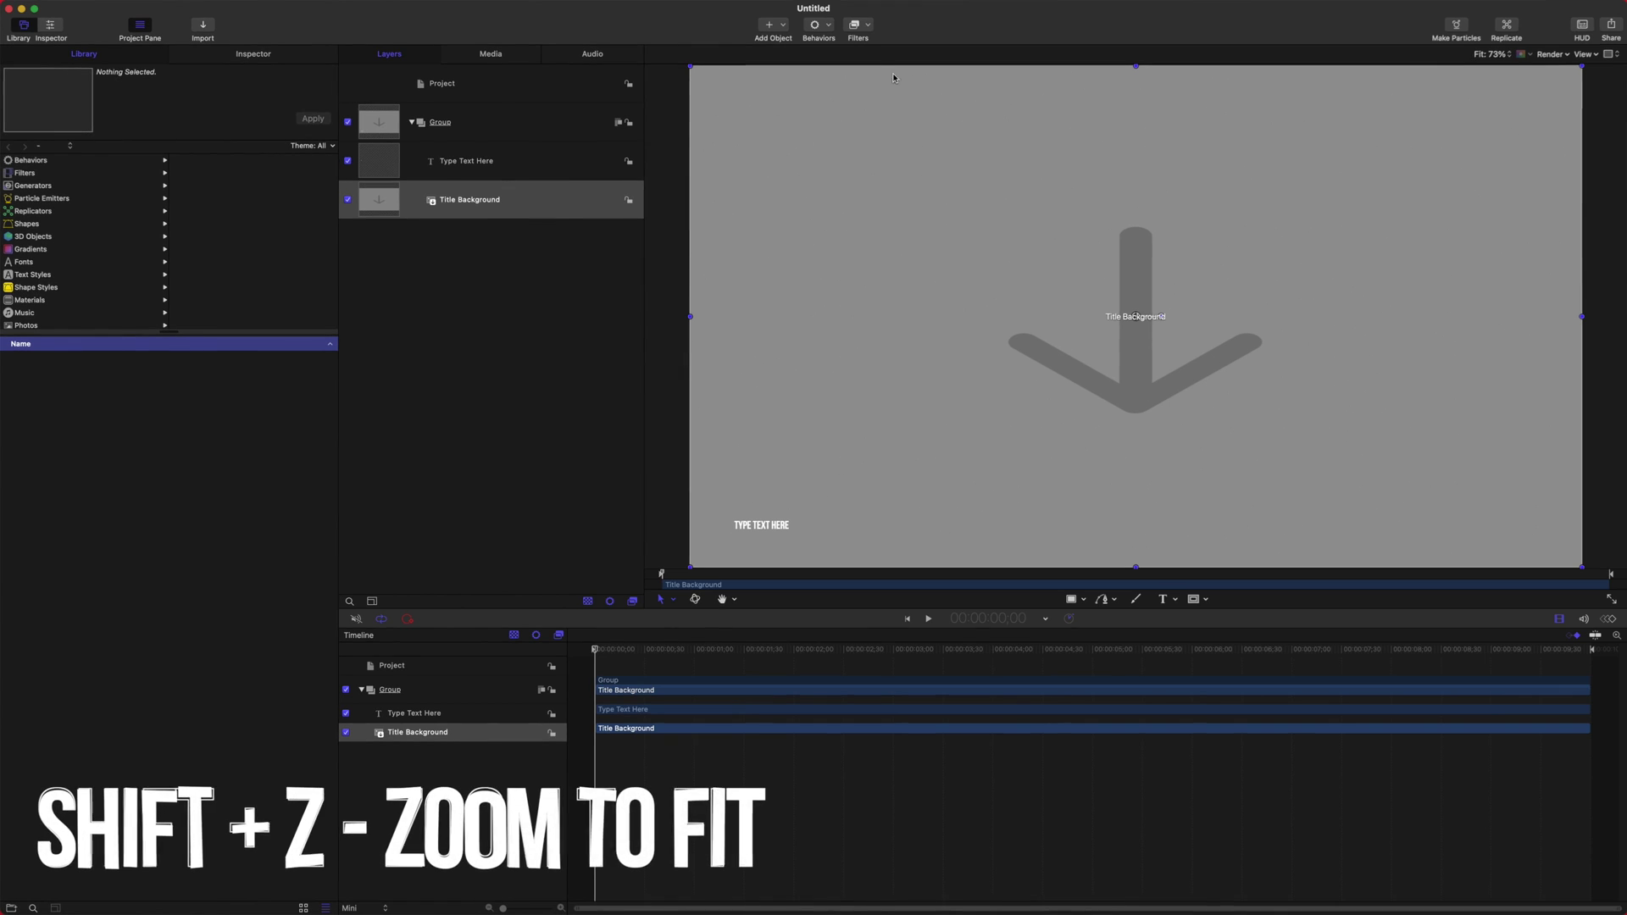
Delete the default Type Text Here and Title Background layers from the group
{"action": "left_click", "coordinate": [509, 207]}
{"action": "left_click", "coordinate": [508, 168], "text": "shift"}
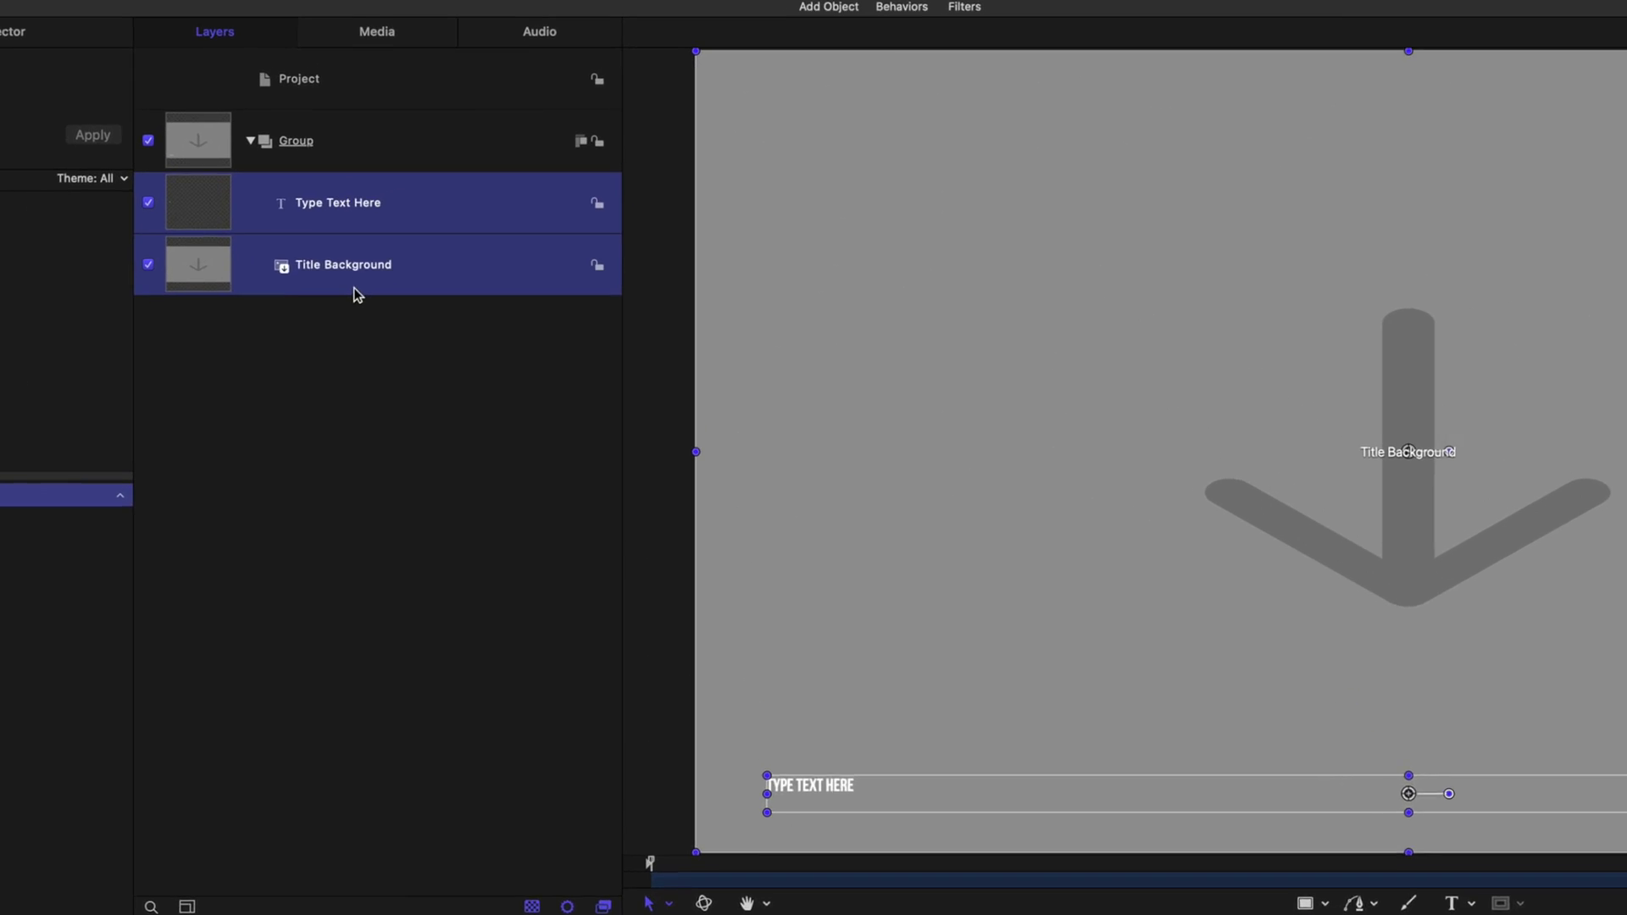
{"action": "key", "text": "Delete"}
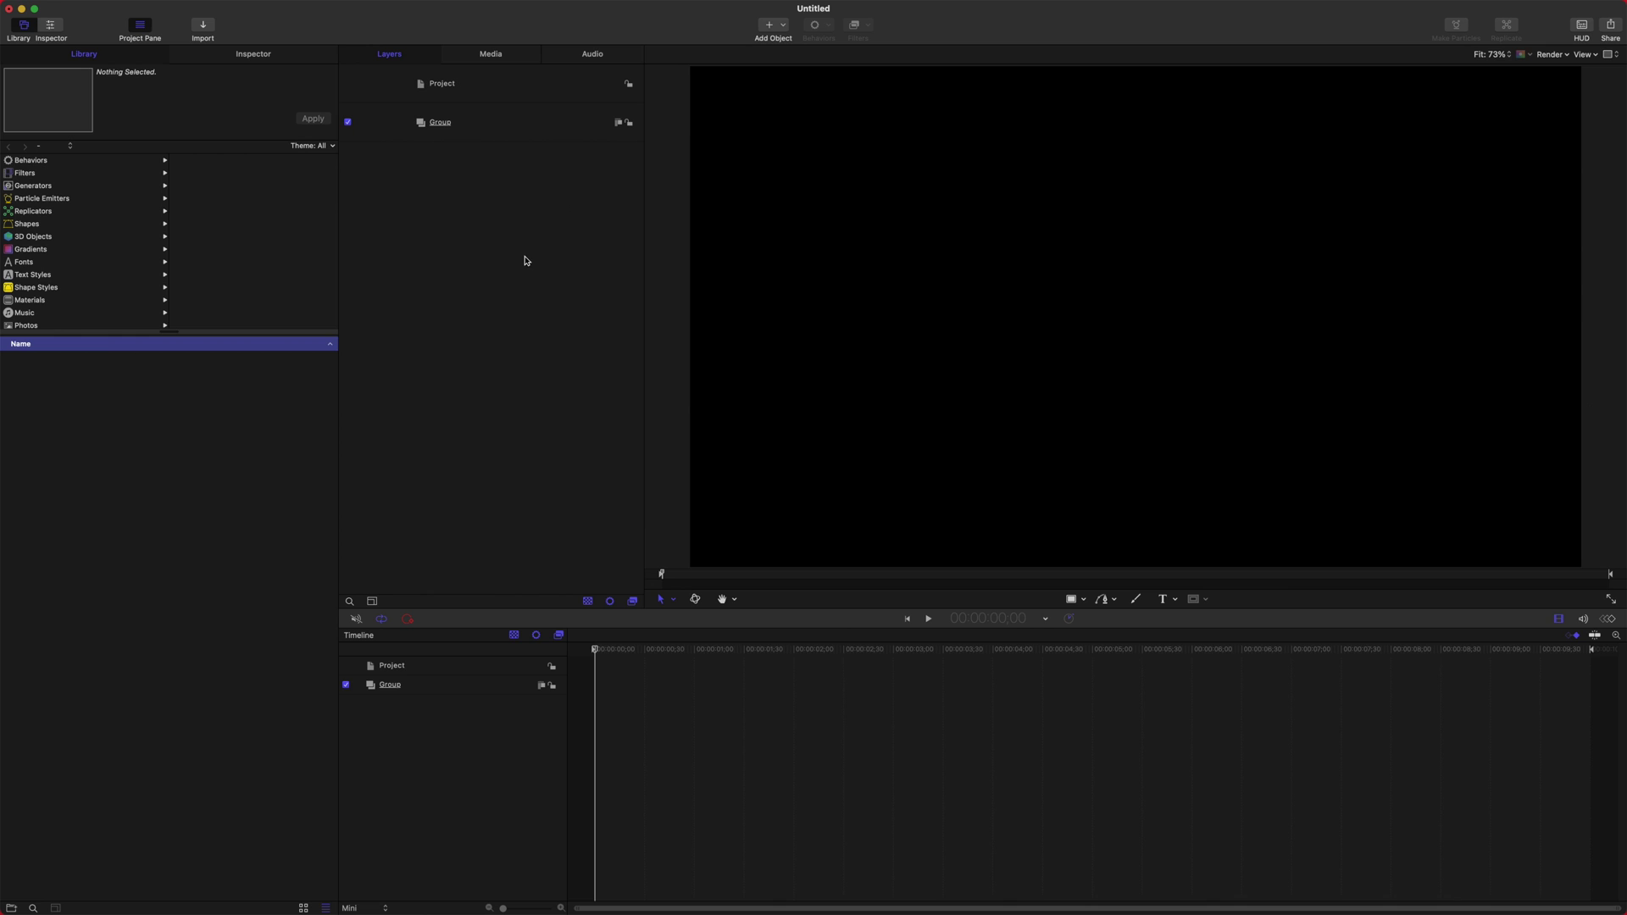
Add a text layer reading "Sketchy" to the canvas
{"action": "left_click", "coordinate": [1158, 600]}
{"action": "left_click", "coordinate": [1061, 314]}
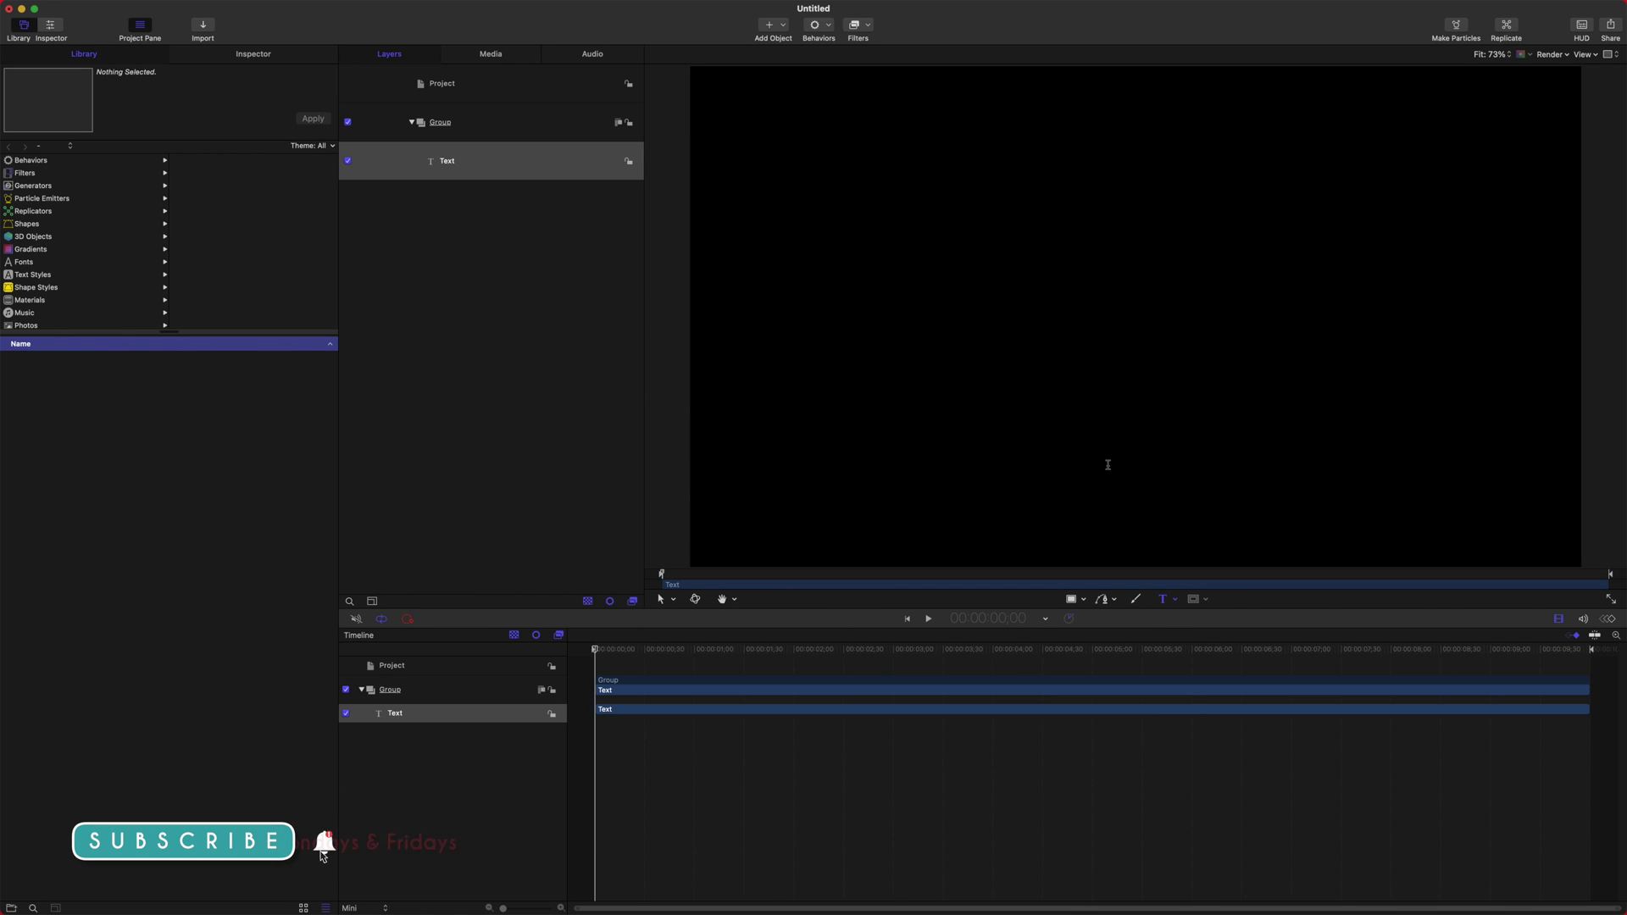
{"action": "type", "text": "Sketchy"}
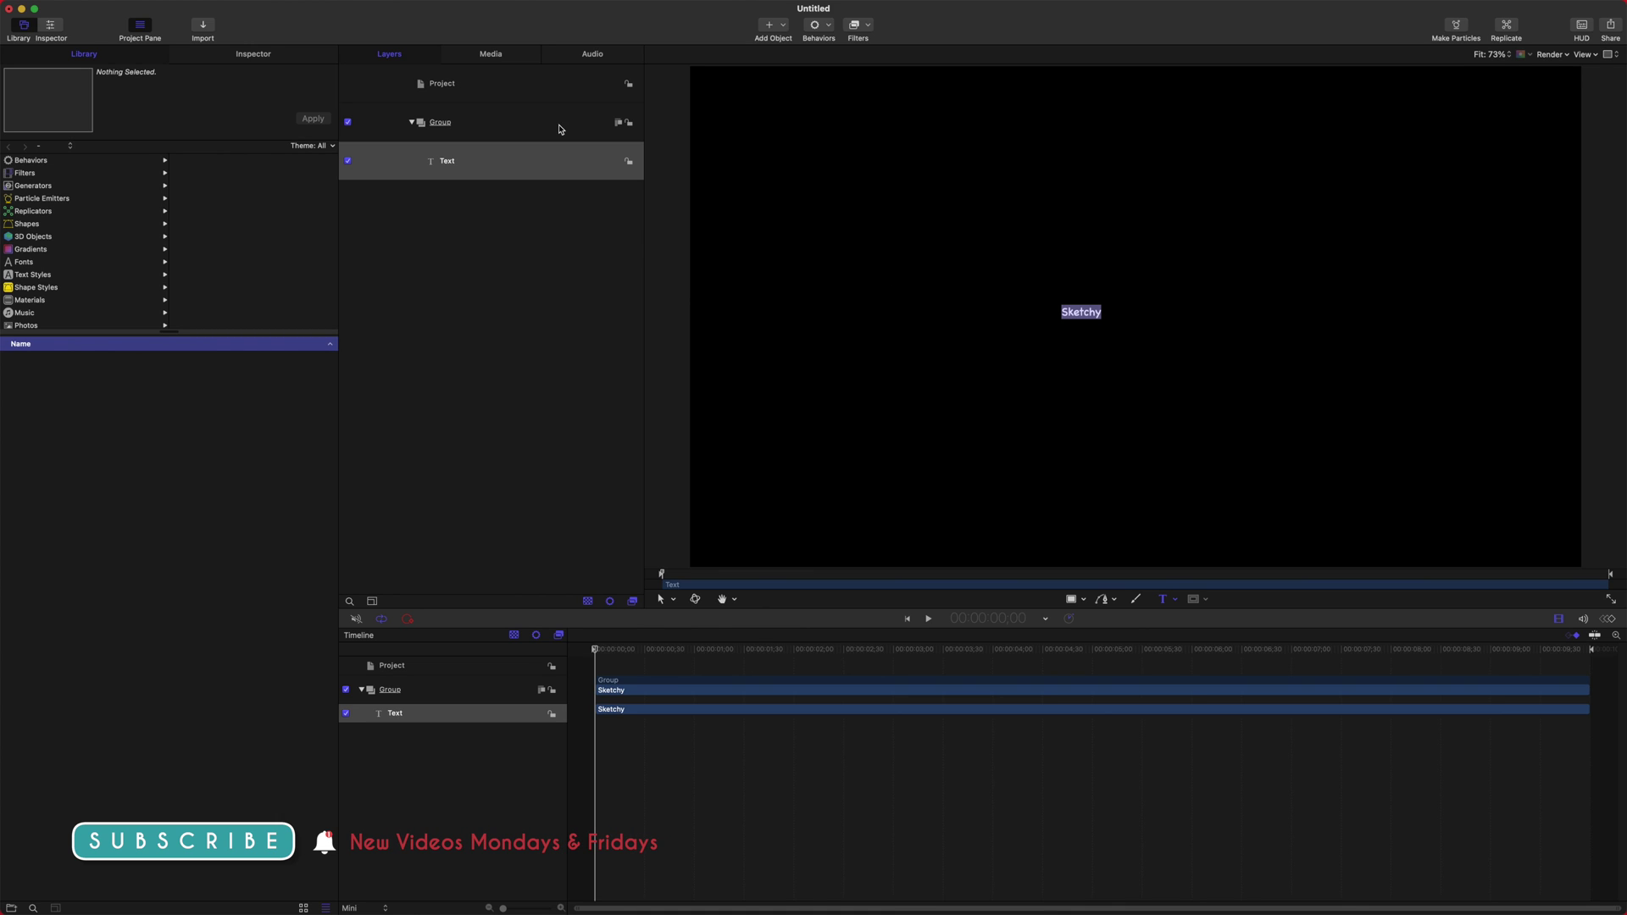
Change the font of the Sketchy text to Bebas Neue
{"action": "left_click", "coordinate": [243, 53]}
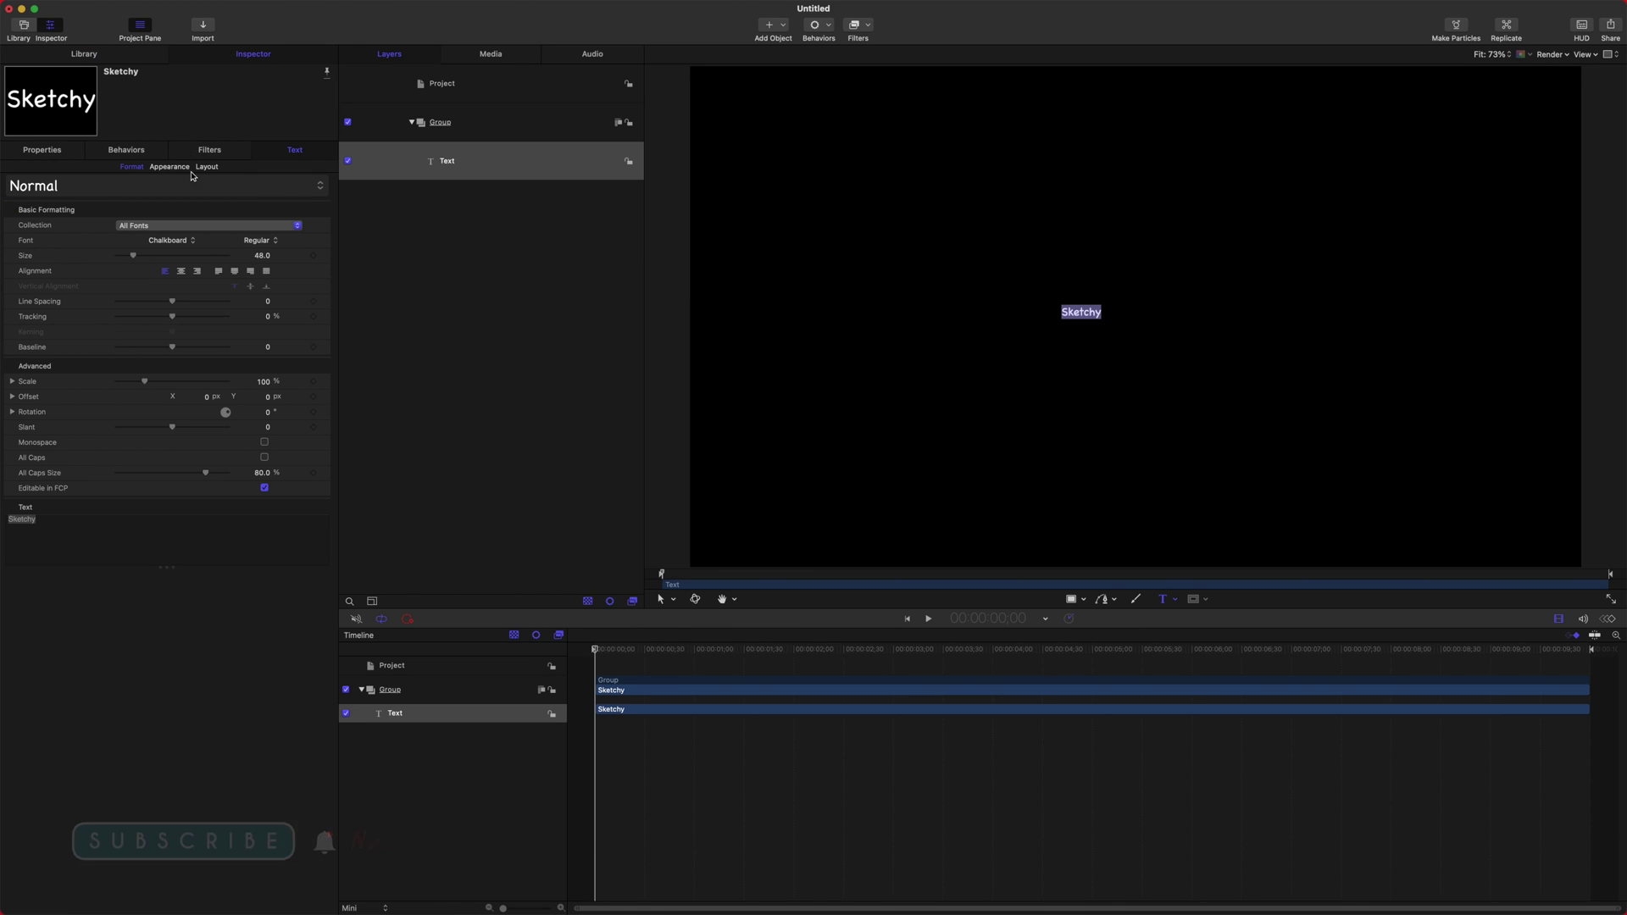
{"action": "left_click", "coordinate": [192, 245]}
{"action": "key", "text": "b"}
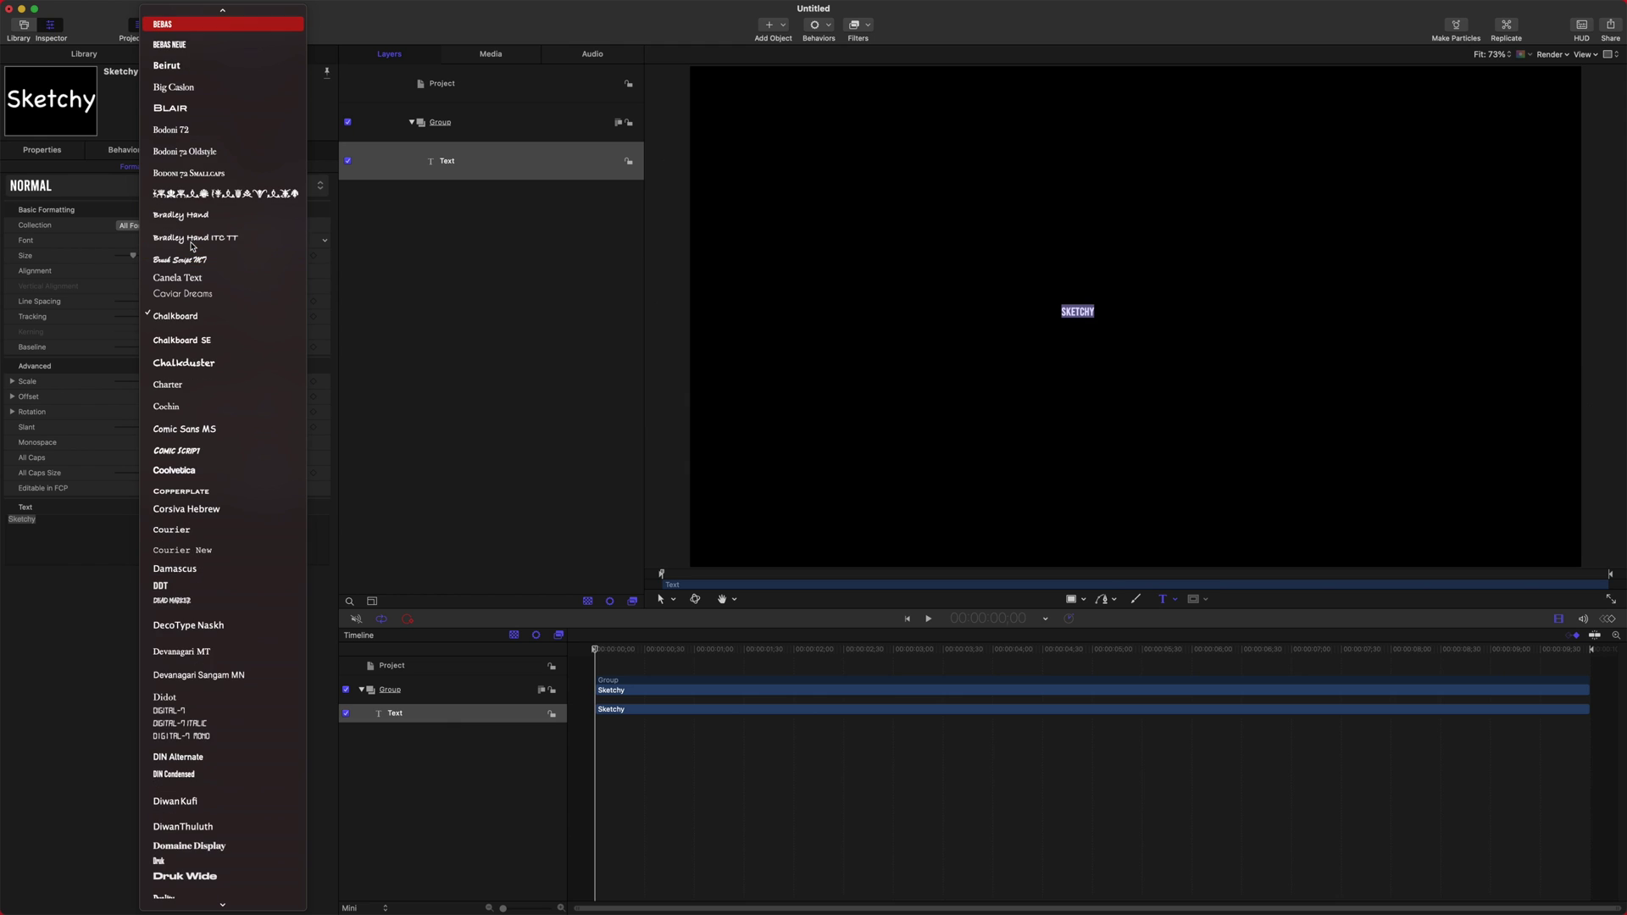
{"action": "left_click", "coordinate": [200, 41]}
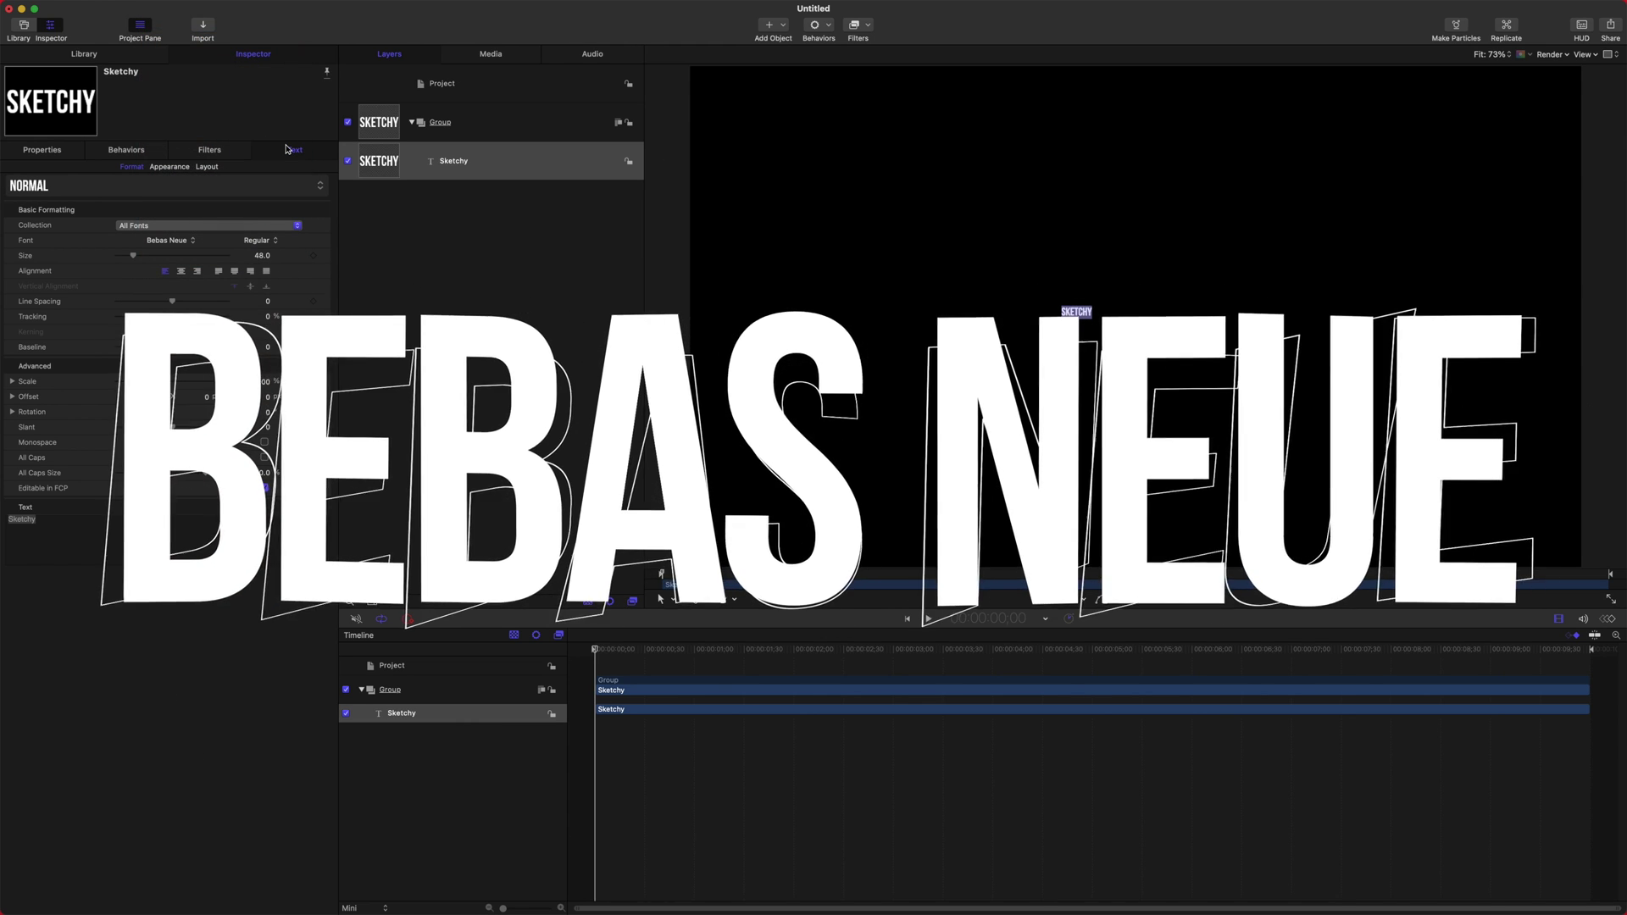
Set the Sketchy text's size to 600 and its alignment to center
{"action": "mouse_move", "coordinate": [261, 255]}
{"action": "left_mouse_down"}
{"action": "mouse_move", "coordinate": [394, 255]}
{"action": "mouse_move", "coordinate": [399, 777]}
{"action": "left_mouse_up"}
{"action": "left_click", "coordinate": [260, 258]}
{"action": "type", "text": "600"}
{"action": "key", "text": "Return"}
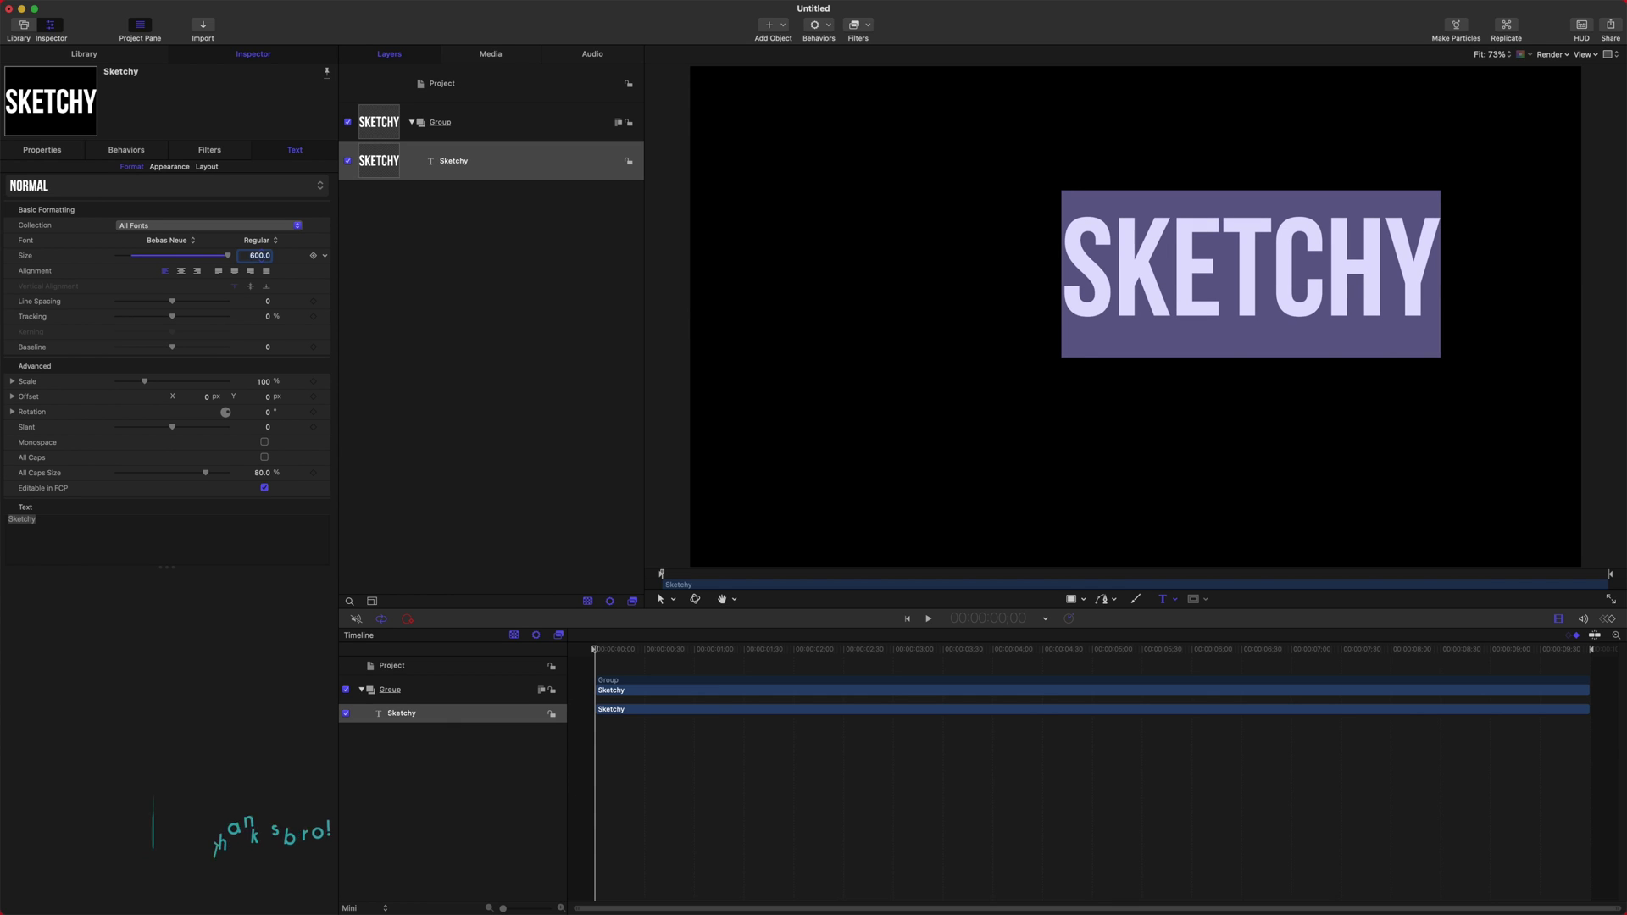
{"action": "left_click", "coordinate": [180, 273]}
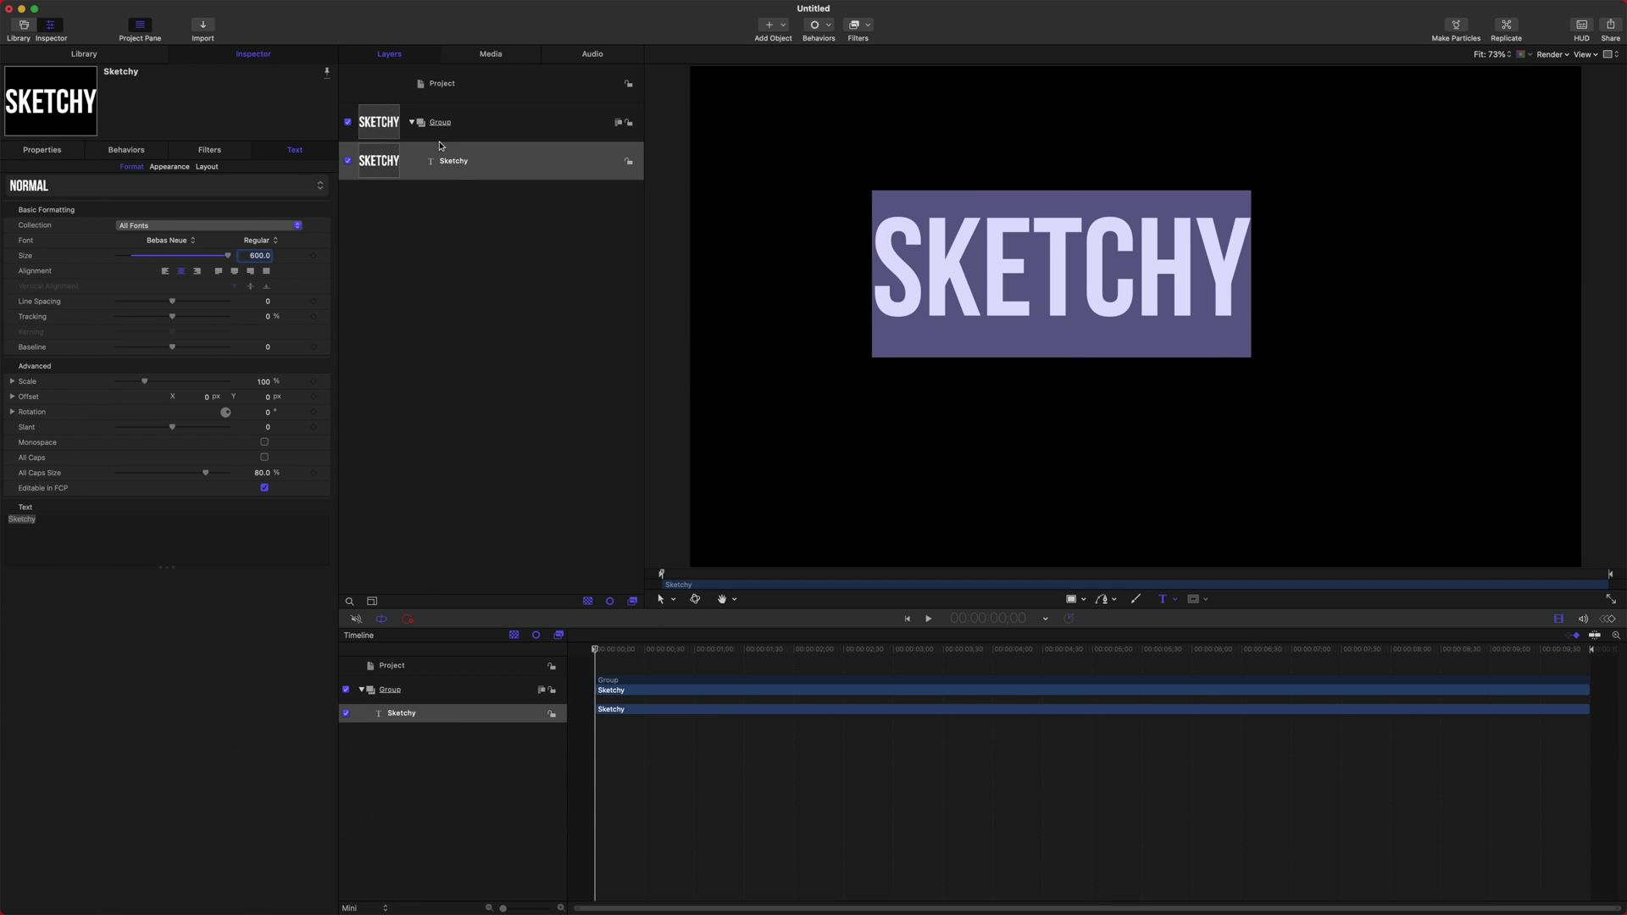
Reset the Position parameter of the Sketchy text to its default
{"action": "left_click", "coordinate": [42, 150]}
{"action": "left_click", "coordinate": [326, 187]}
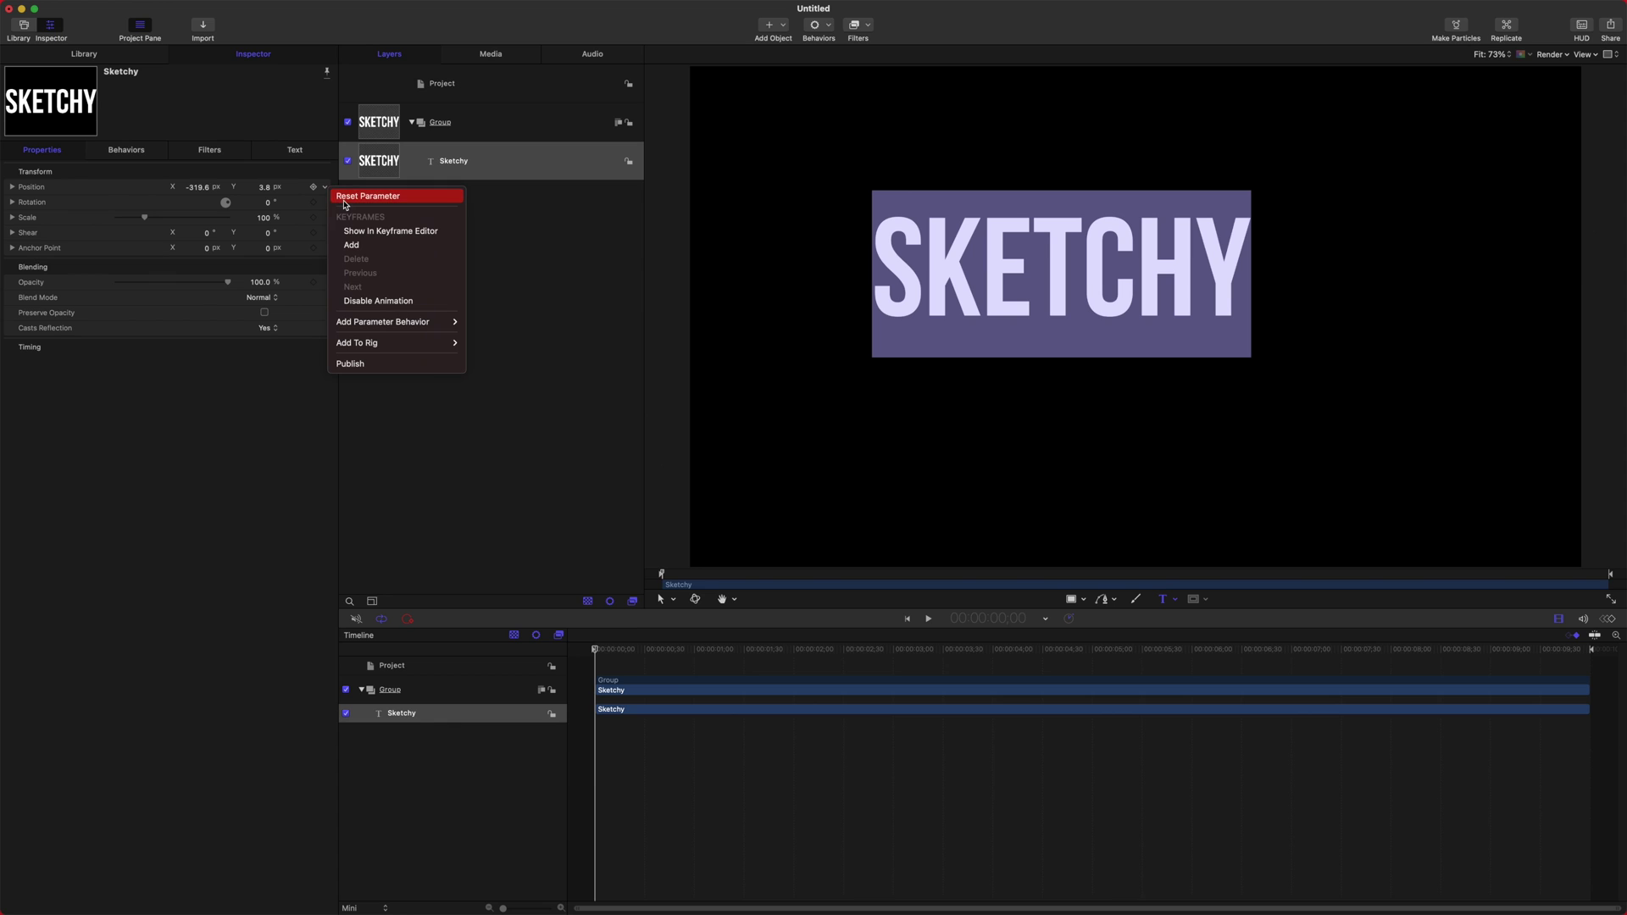
{"action": "left_click", "coordinate": [360, 193]}
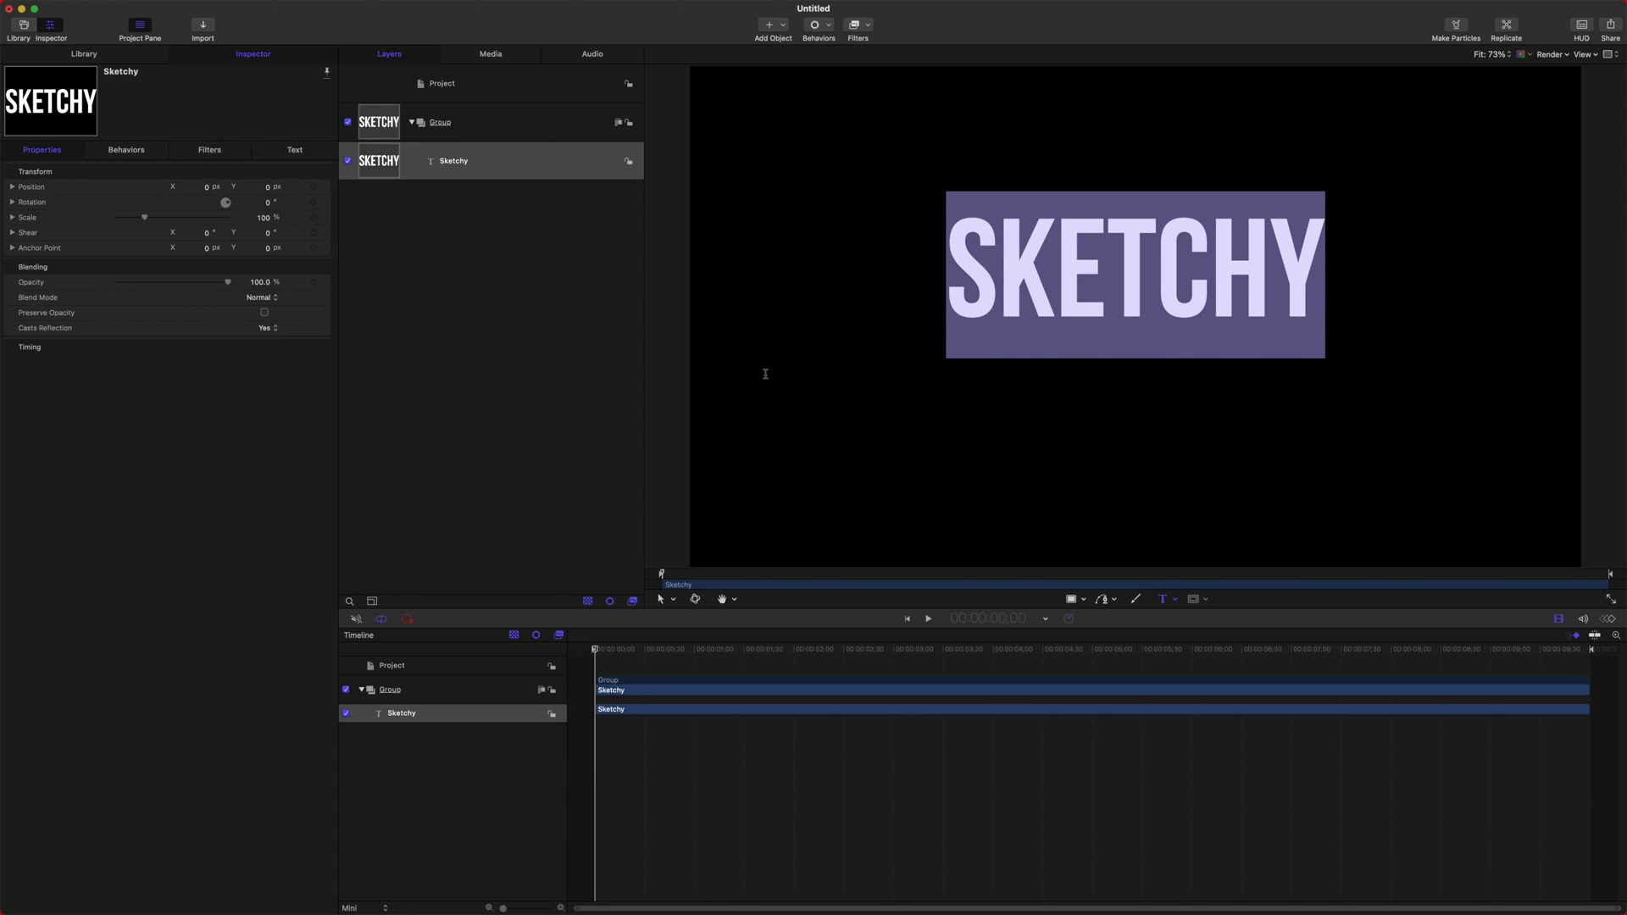
Finish text editing and apply the Text-Continuous Quiver behavior to the Sketchy text layer
{"action": "key", "text": "Left"}
{"action": "key", "text": "super+minus"}
{"action": "left_click", "coordinate": [486, 177]}
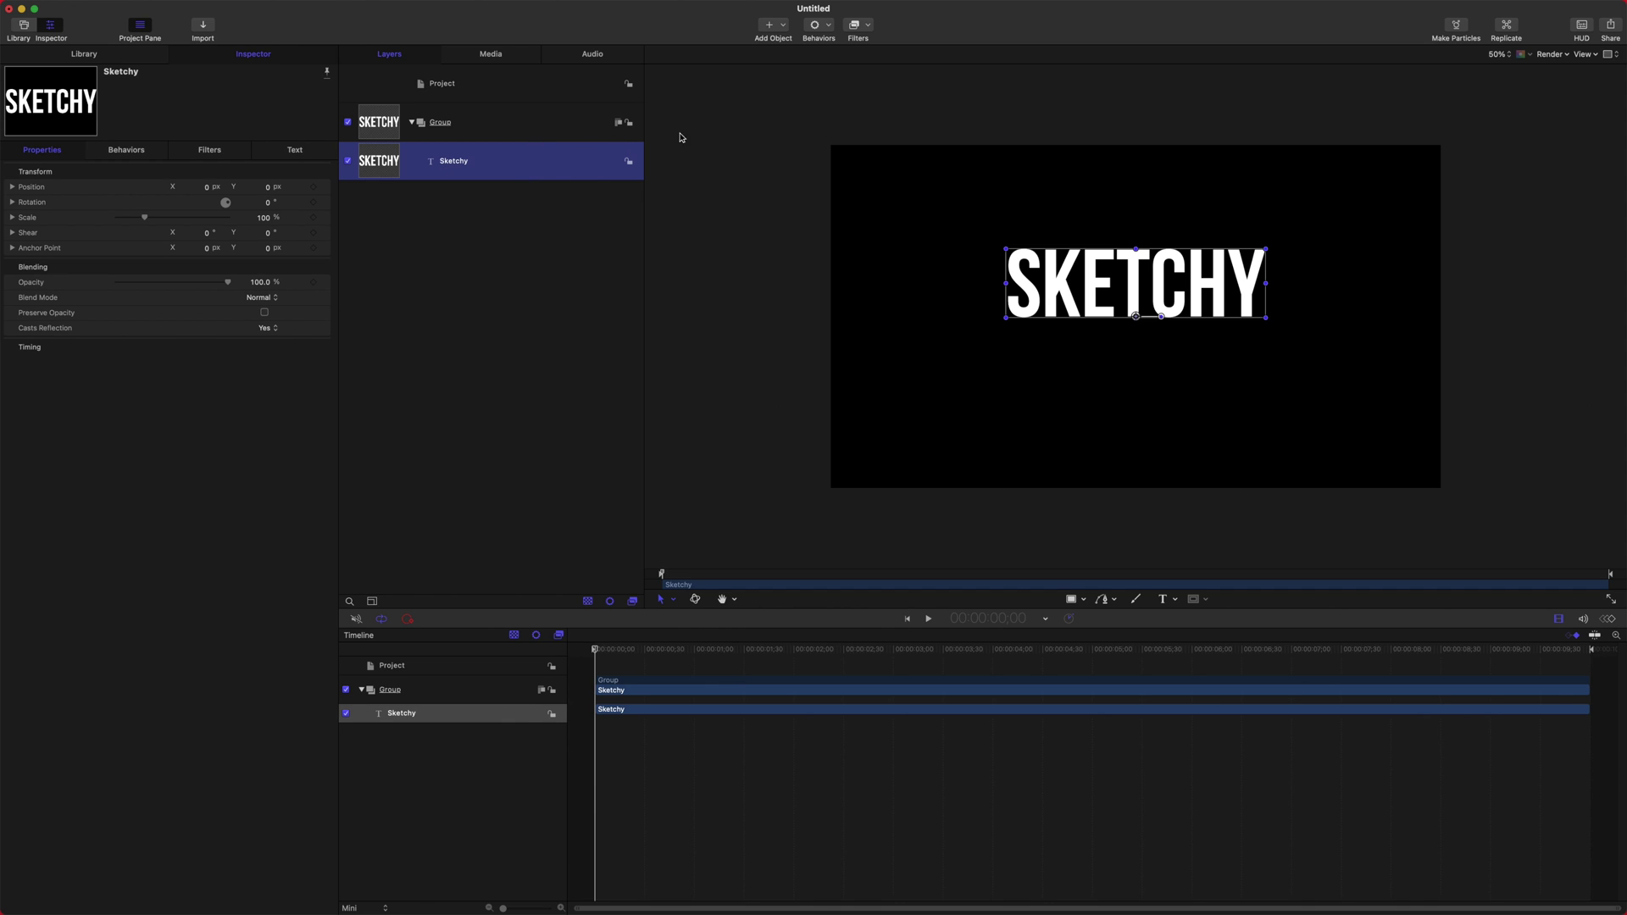
{"action": "left_click", "coordinate": [820, 27]}
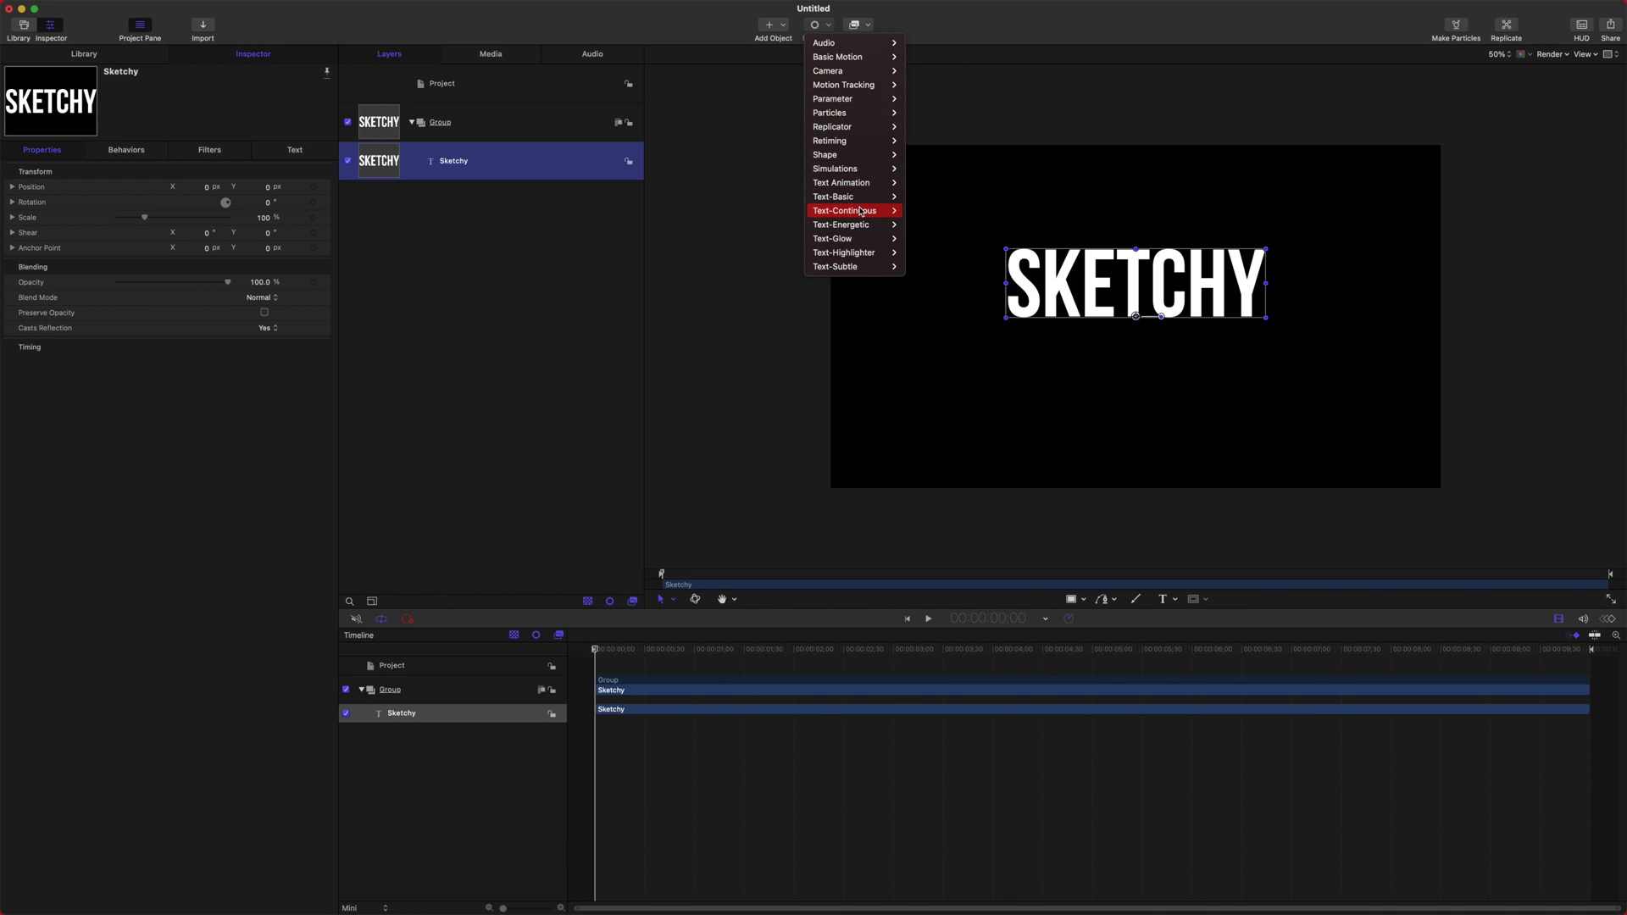
{"action": "mouse_move", "coordinate": [863, 214]}
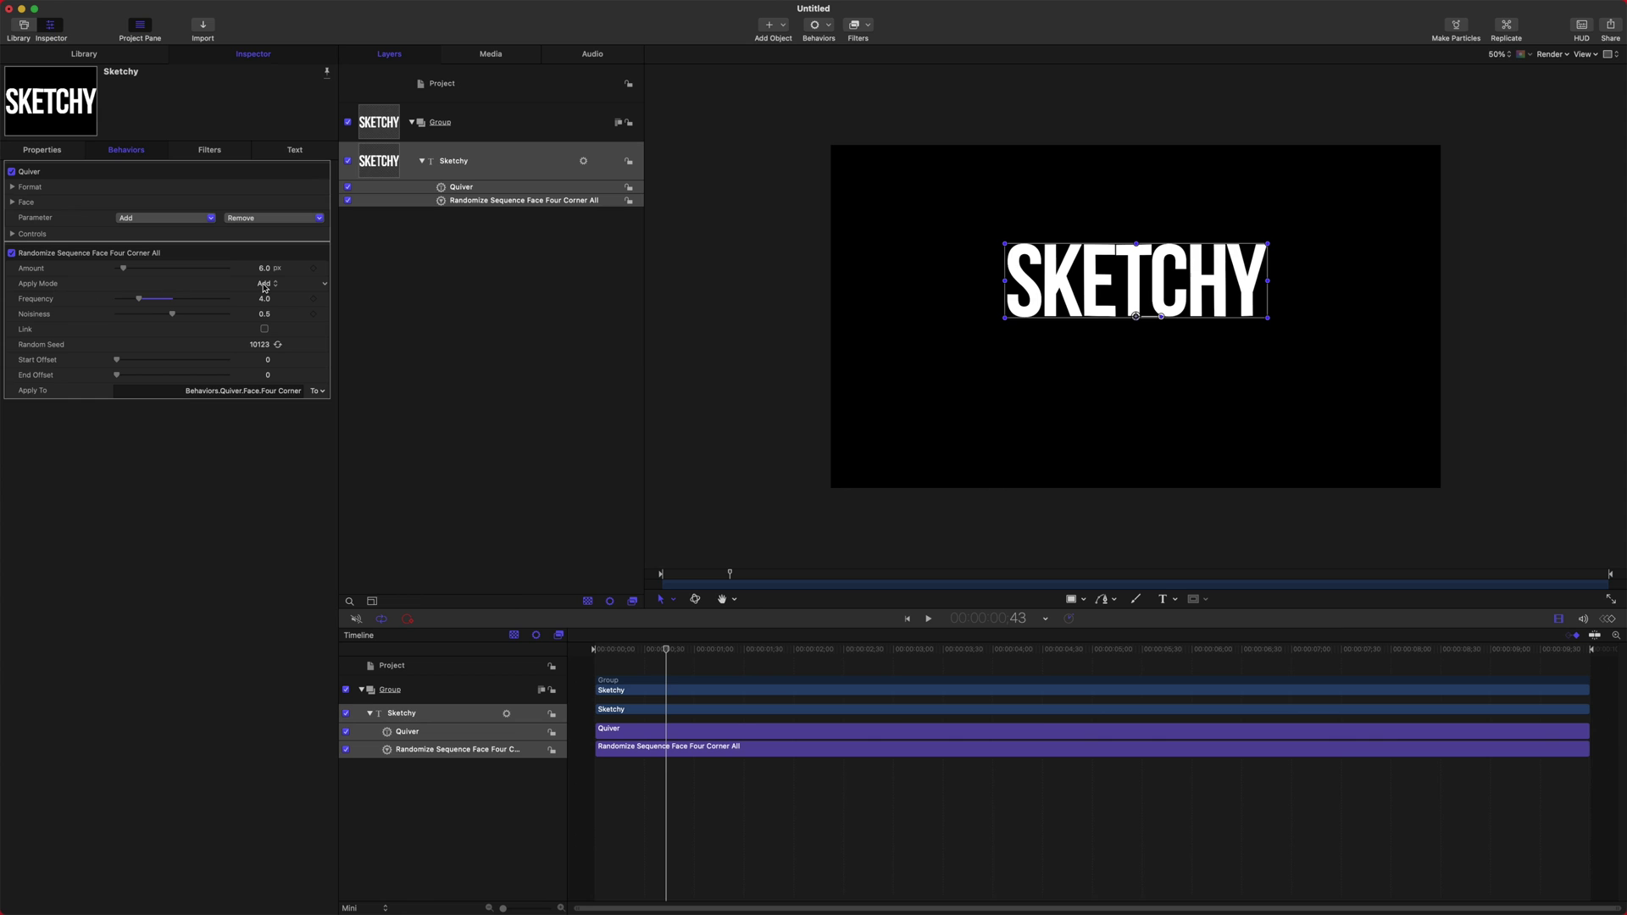
Set the Apply Mode of the Quiver's Randomize parameter to Add and Subtract, and show the Keyframe Editor from the first frame
{"action": "left_click", "coordinate": [264, 285]}
{"action": "left_click", "coordinate": [276, 327]}
{"action": "key", "text": "Home"}
{"action": "key", "text": "super+8"}
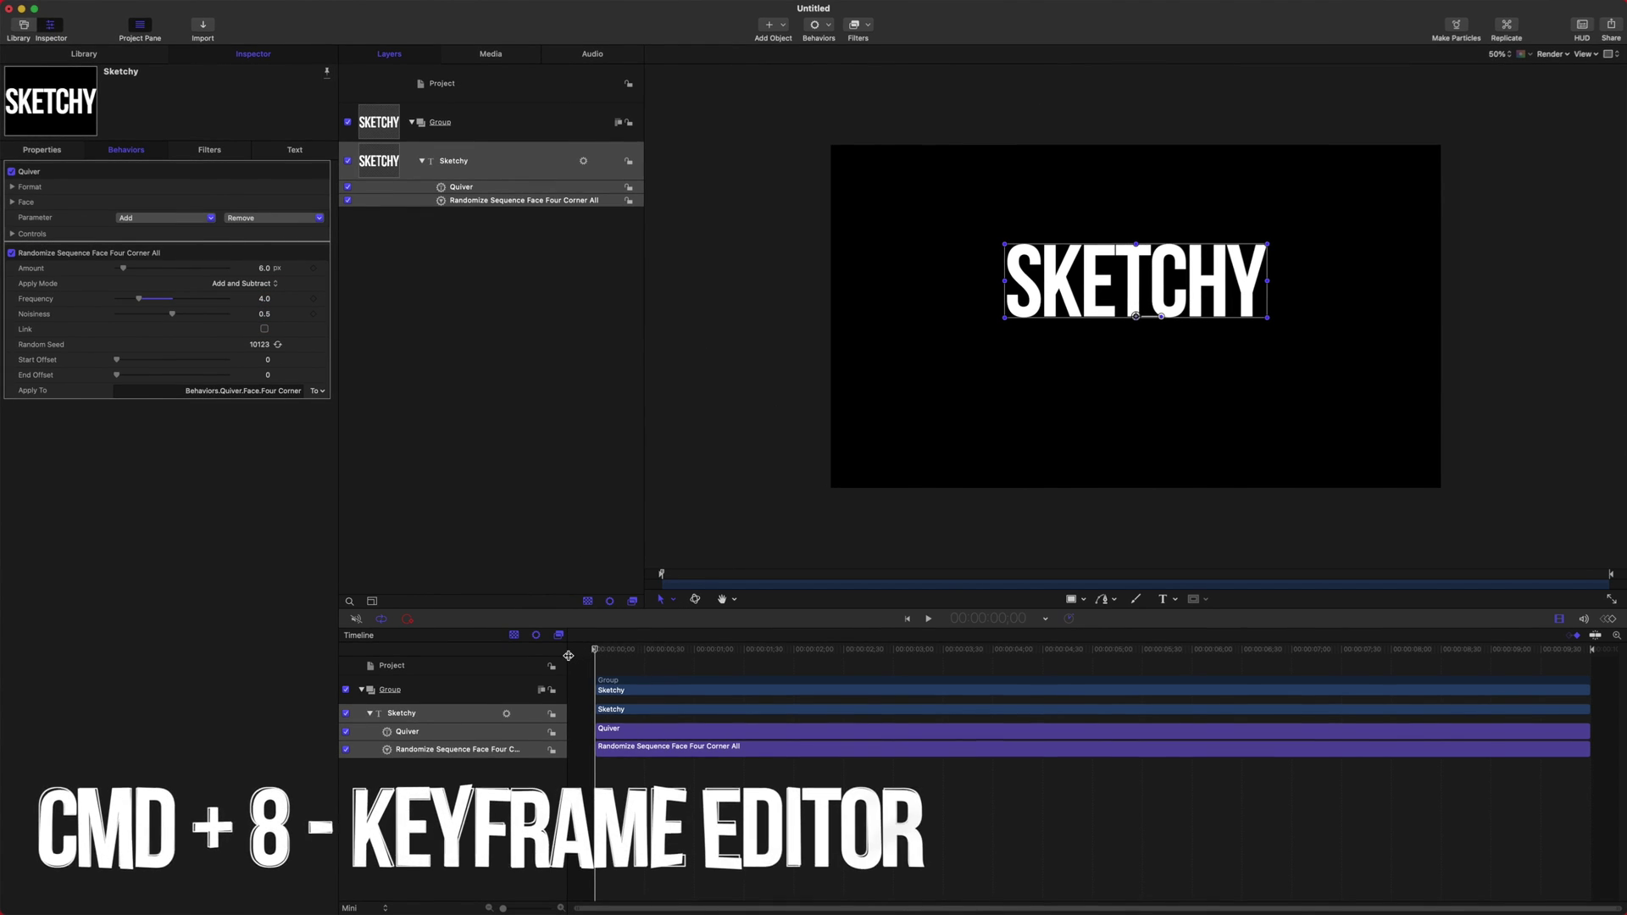
Try the Add apply mode to compare its curves in the Keyframe Editor, and undo the change
{"action": "left_click", "coordinate": [240, 285]}
{"action": "left_click", "coordinate": [242, 243]}
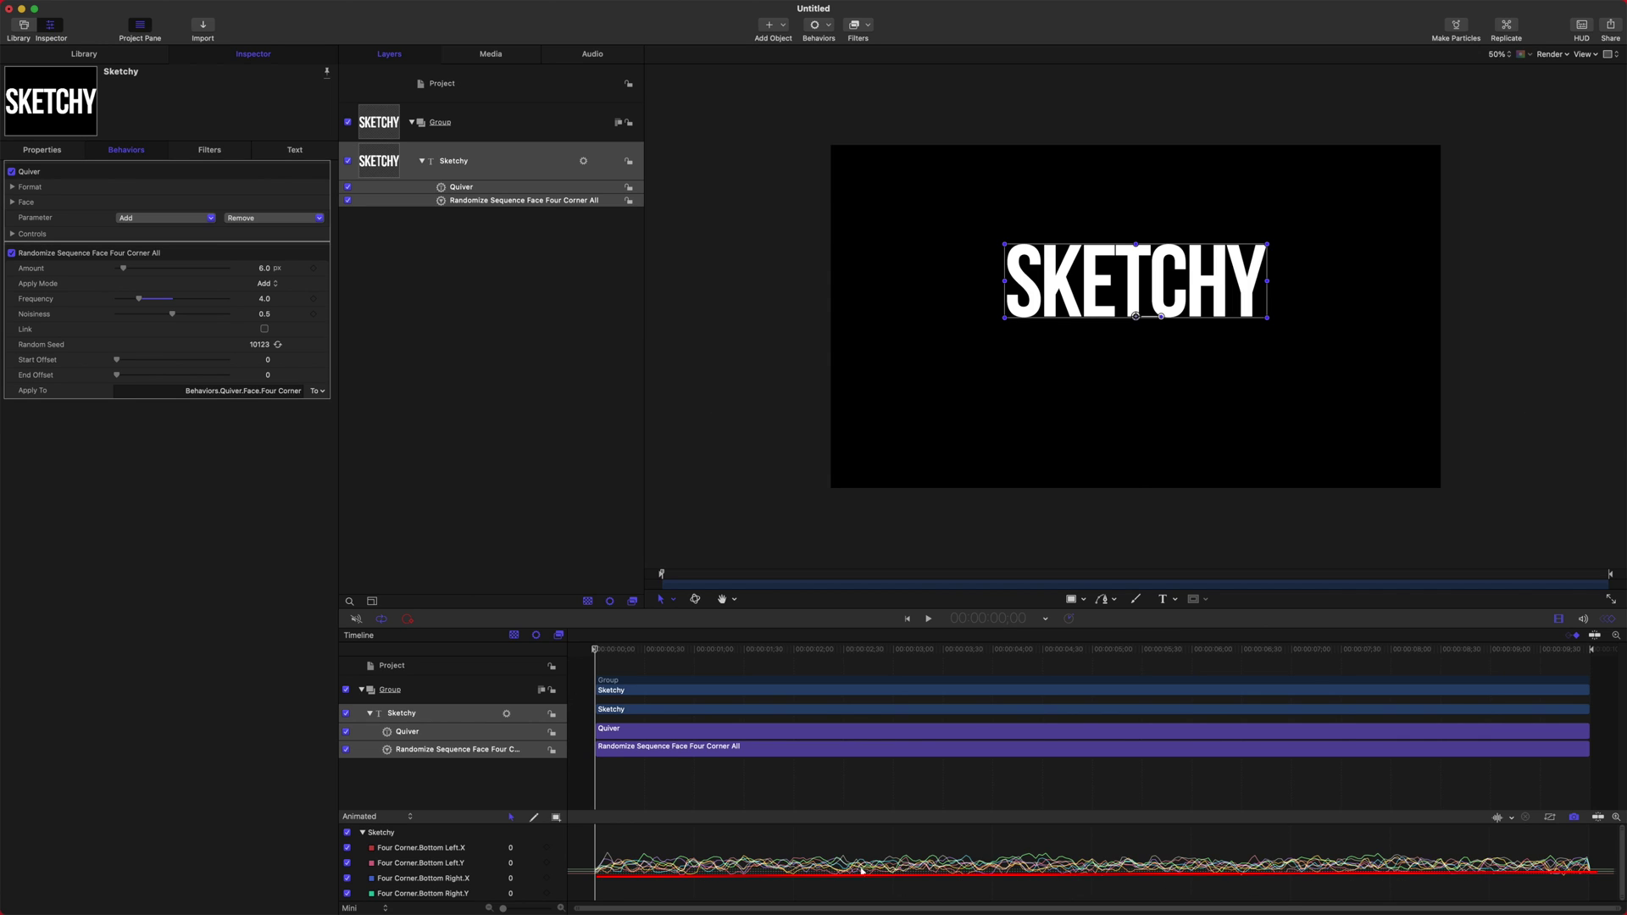
{"action": "key", "text": "super+z"}
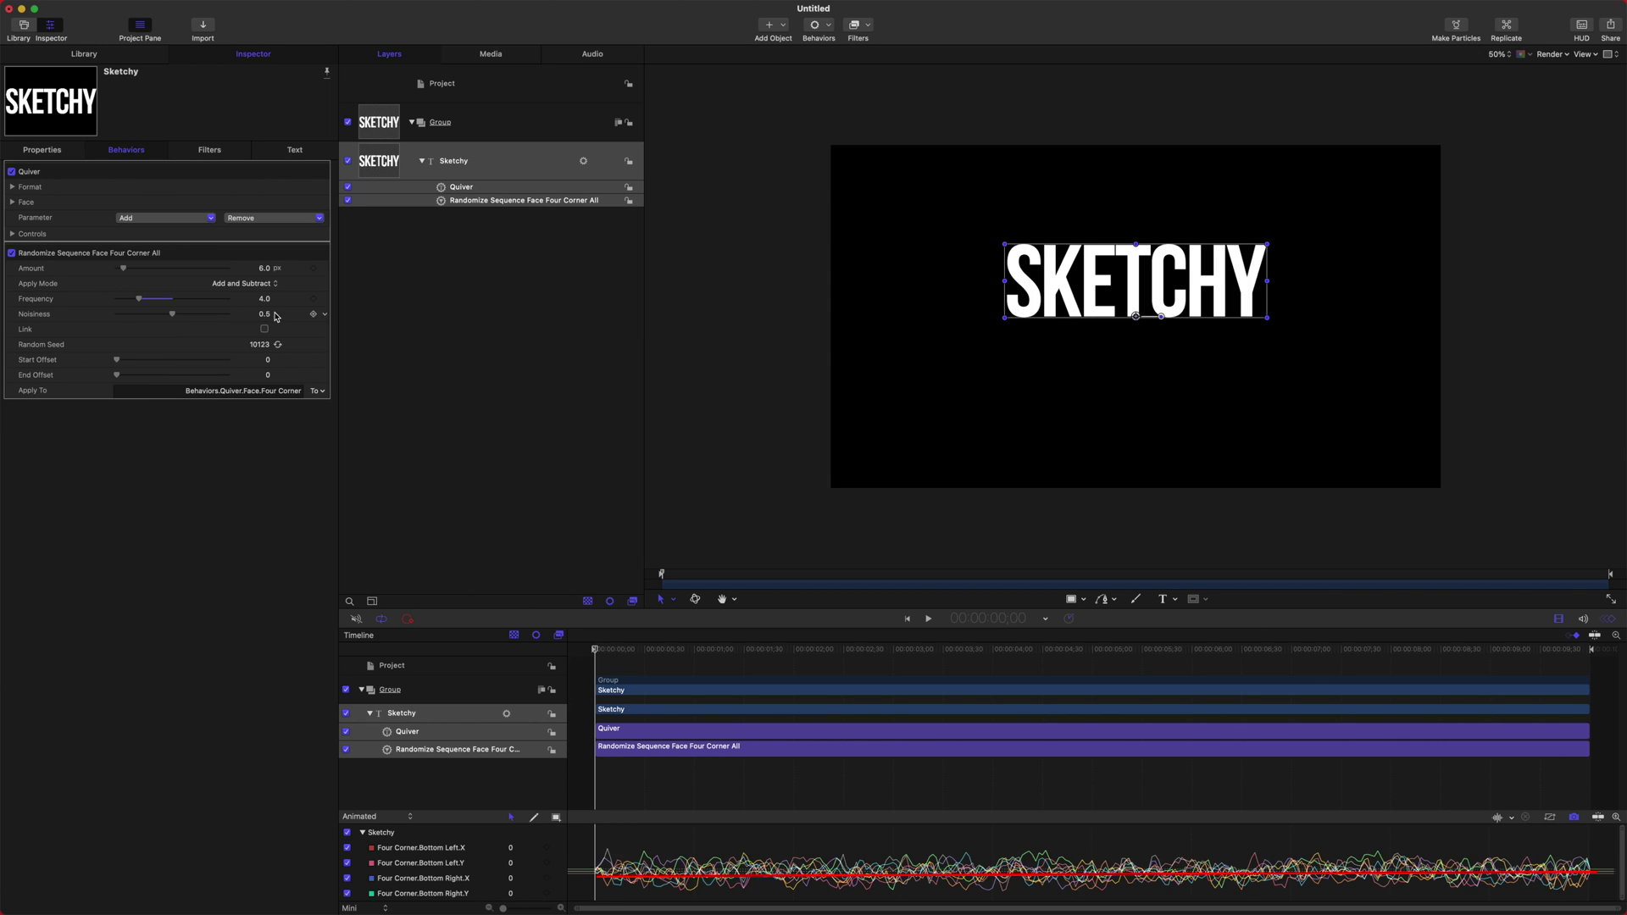
Scrub and play the quiver animation alongside its curves, return to the start and hide the Keyframe Editor
{"action": "left_click_drag", "start_coordinate": [606, 656], "coordinate": [952, 654]}
{"action": "key", "text": "space"}
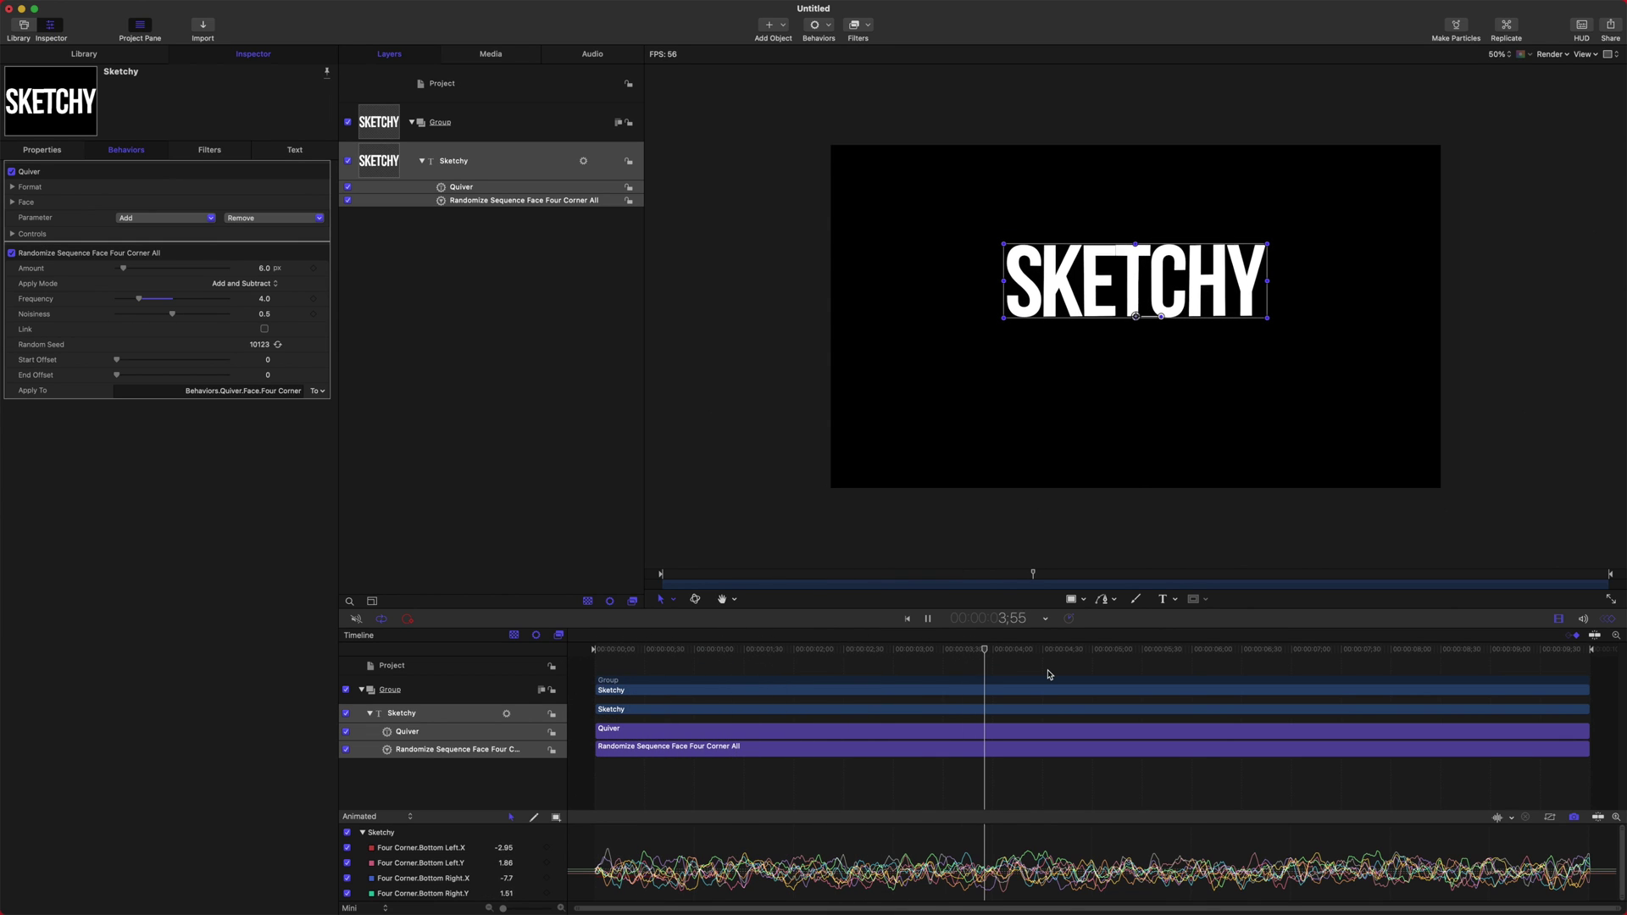
{"action": "key", "text": "Home"}
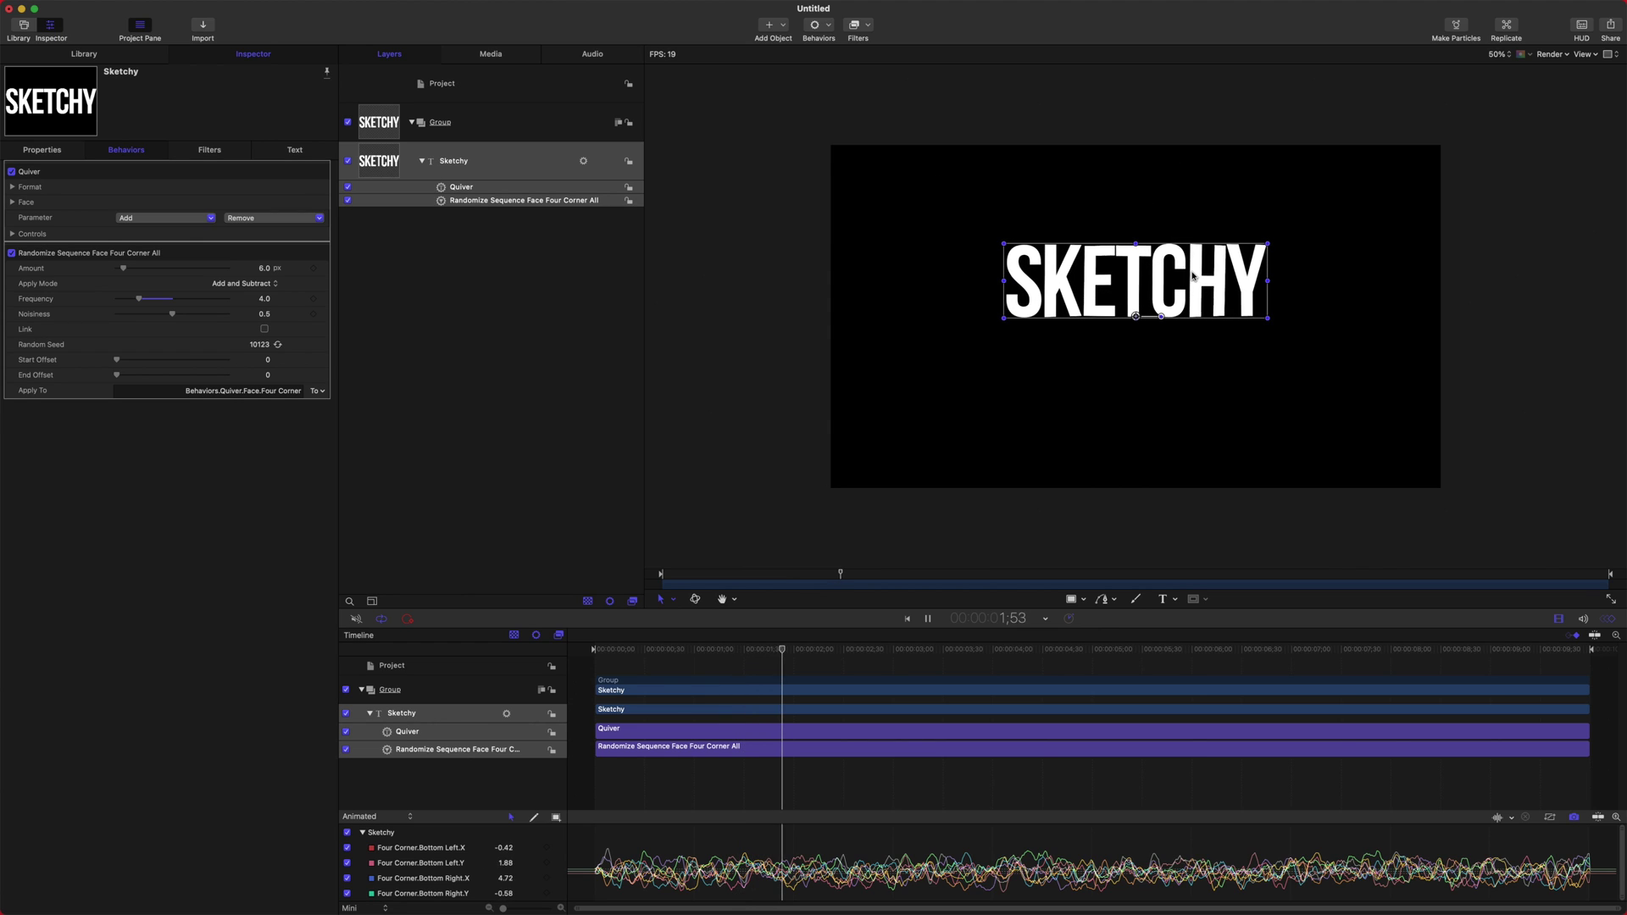
{"action": "left_click_drag", "start_coordinate": [757, 649], "coordinate": [434, 681]}
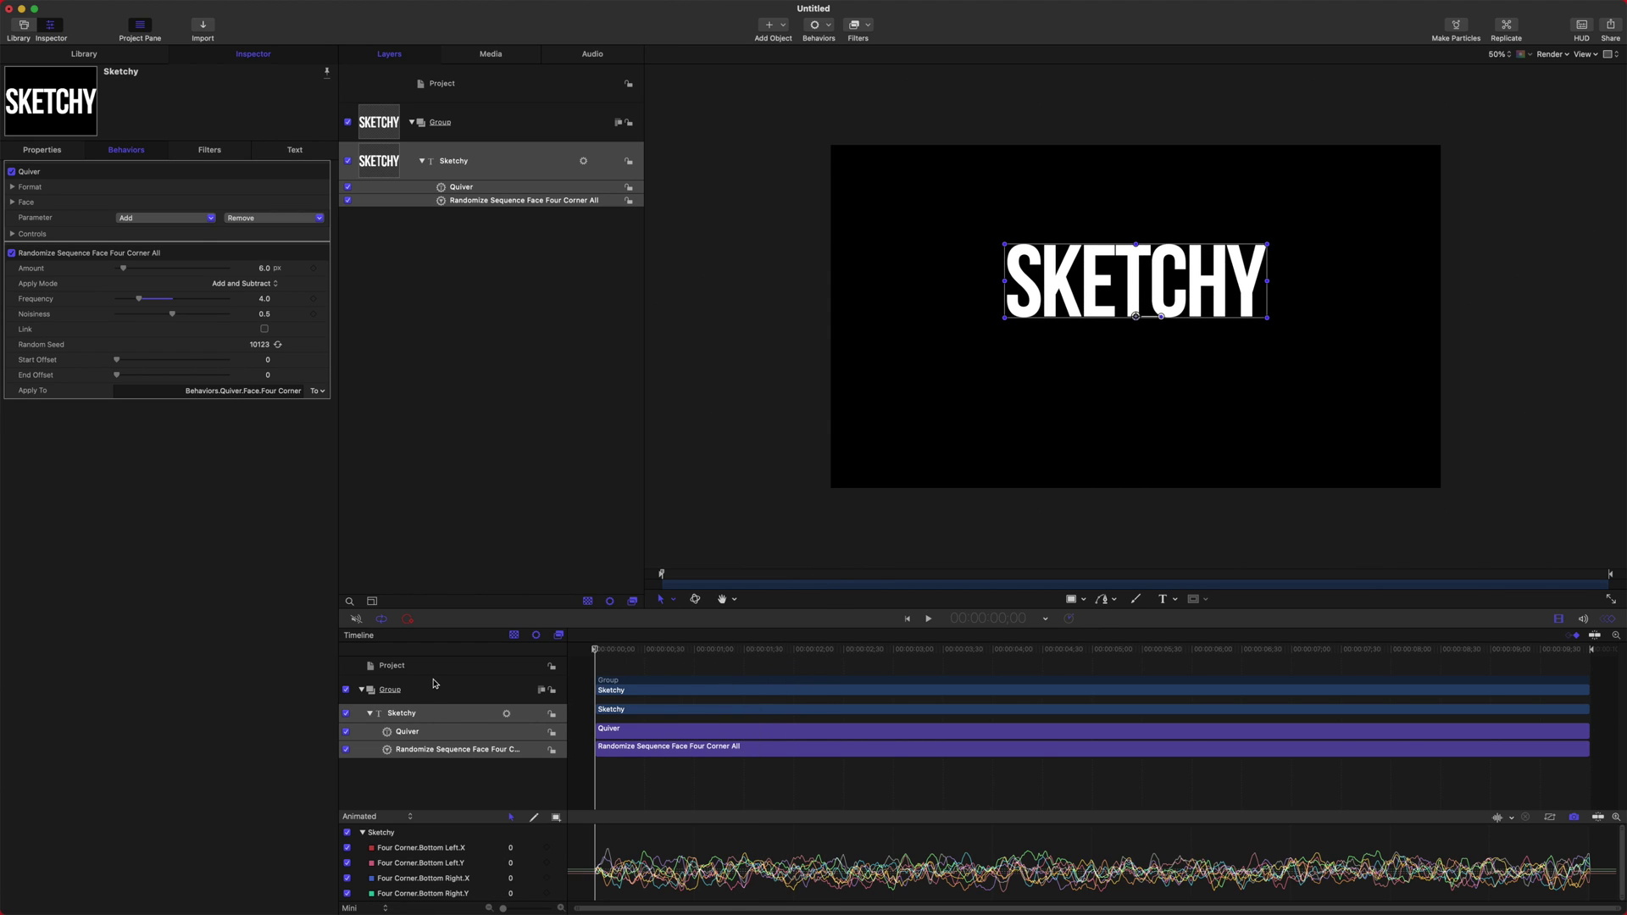
{"action": "key", "text": "super+8"}
Apply the Strobe filter from the Time category to the whole group
{"action": "left_click", "coordinate": [508, 345]}
{"action": "left_click", "coordinate": [469, 122]}
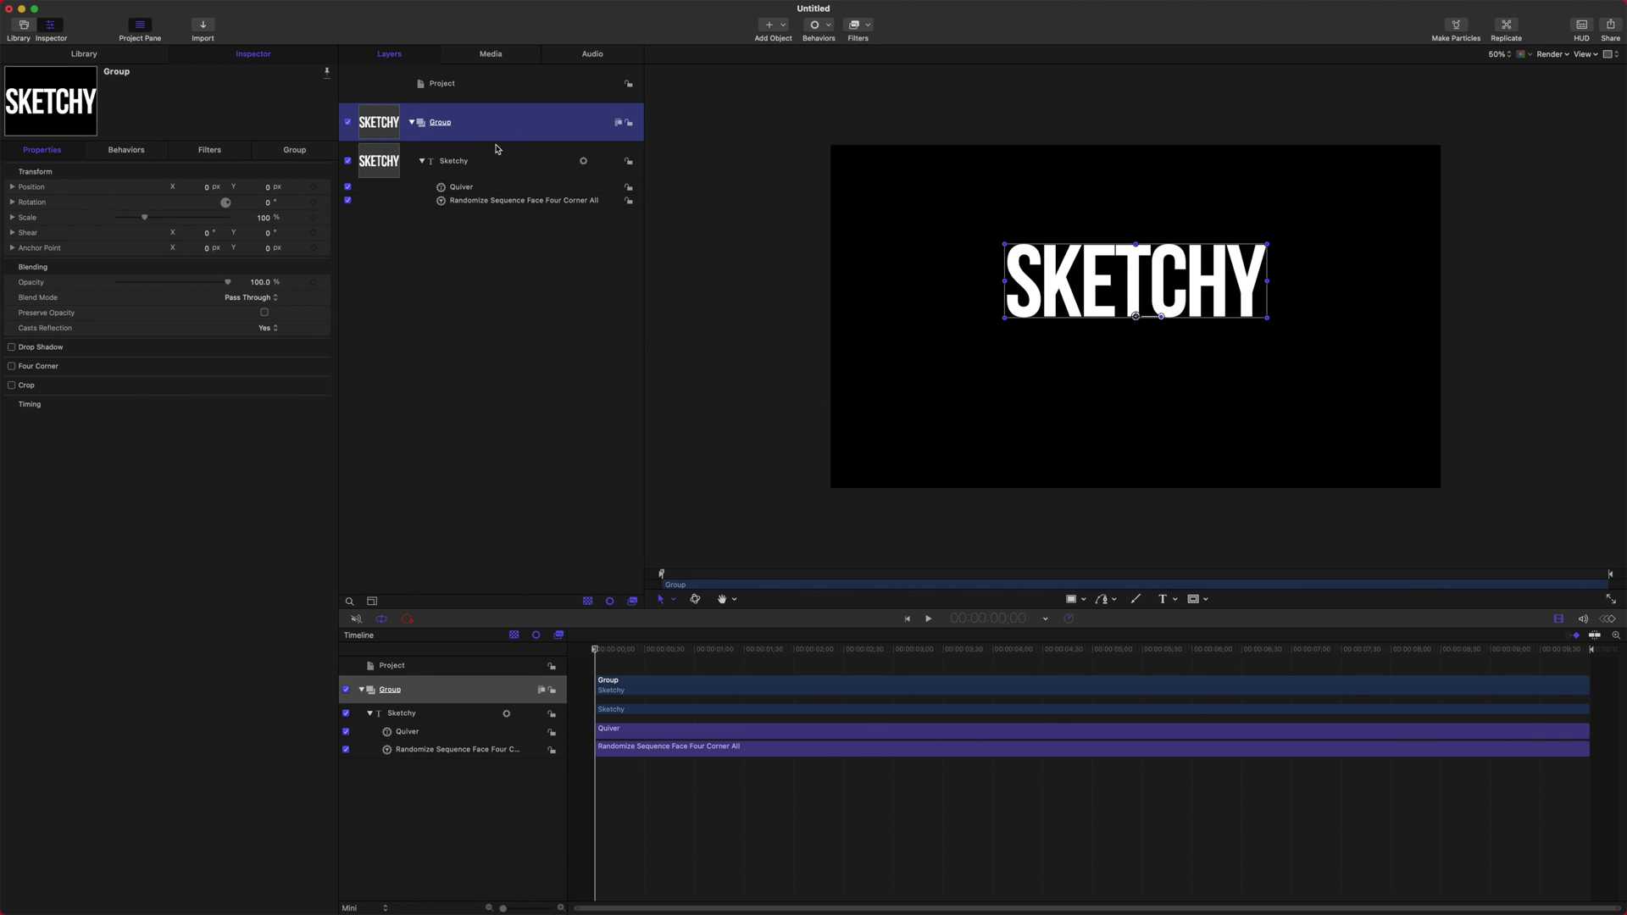
{"action": "left_click", "coordinate": [868, 26]}
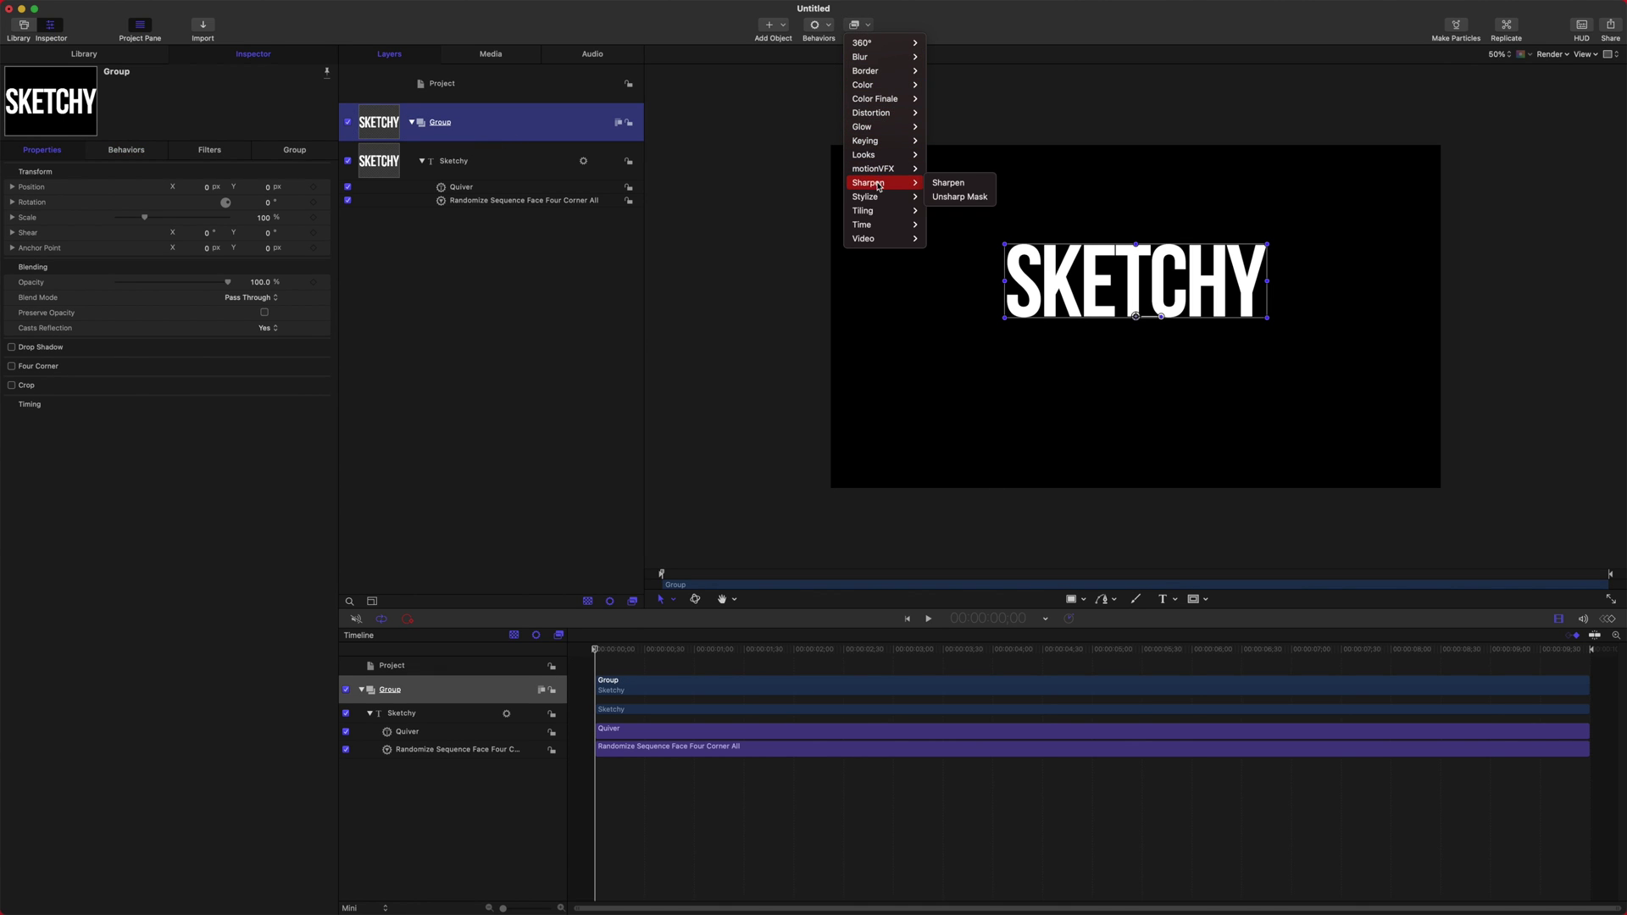
{"action": "mouse_move", "coordinate": [886, 228]}
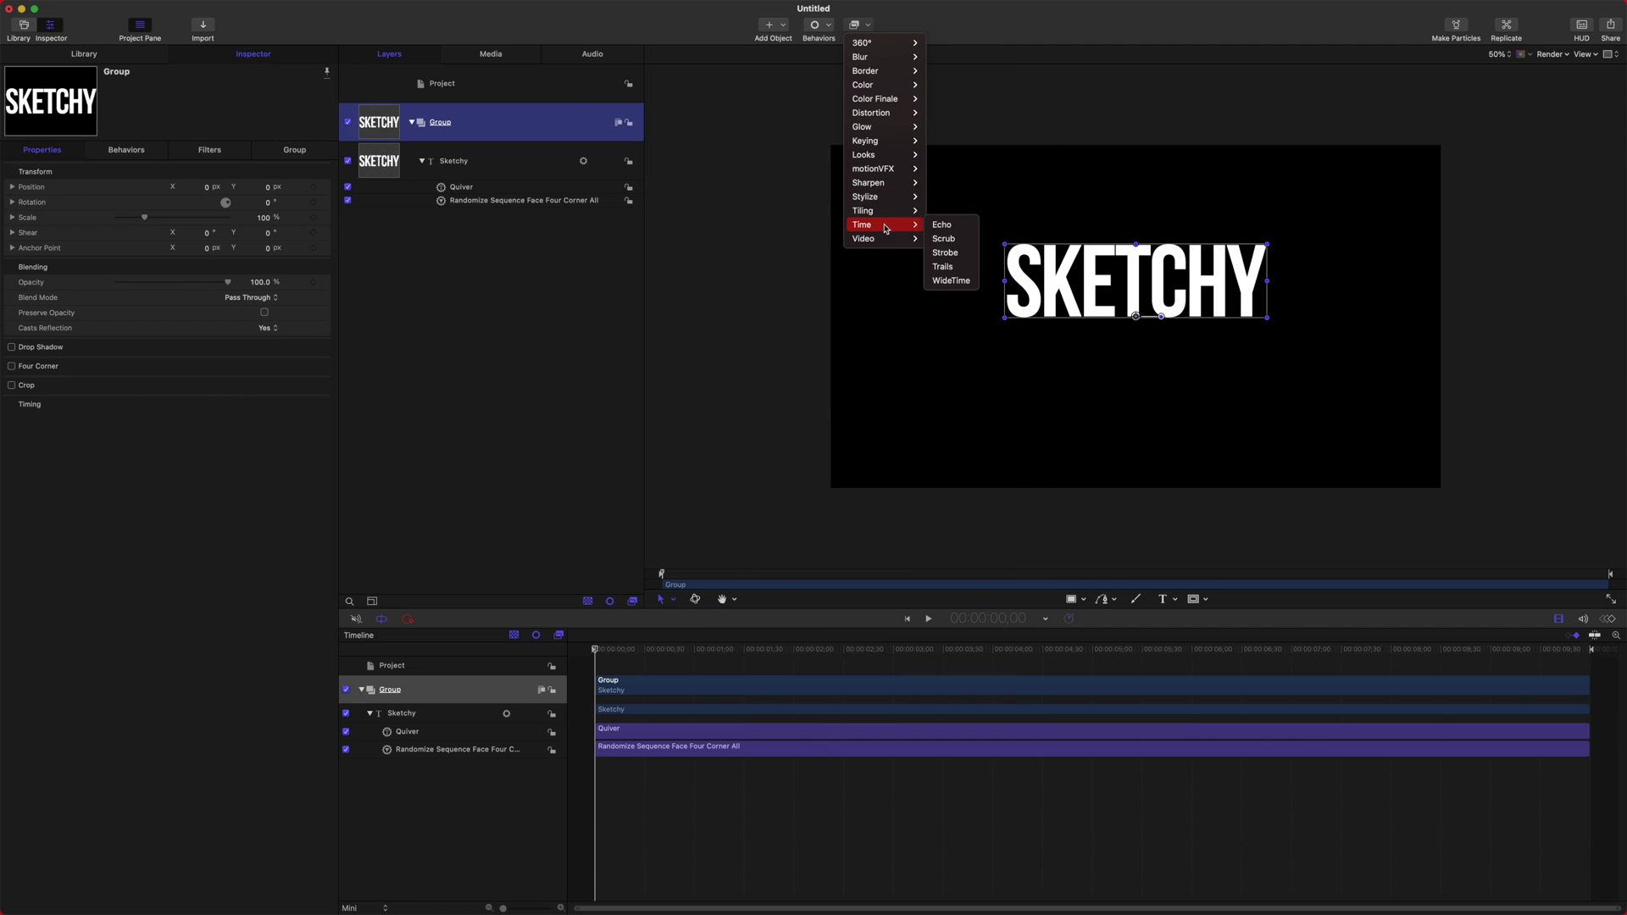
{"action": "left_click", "coordinate": [945, 253]}
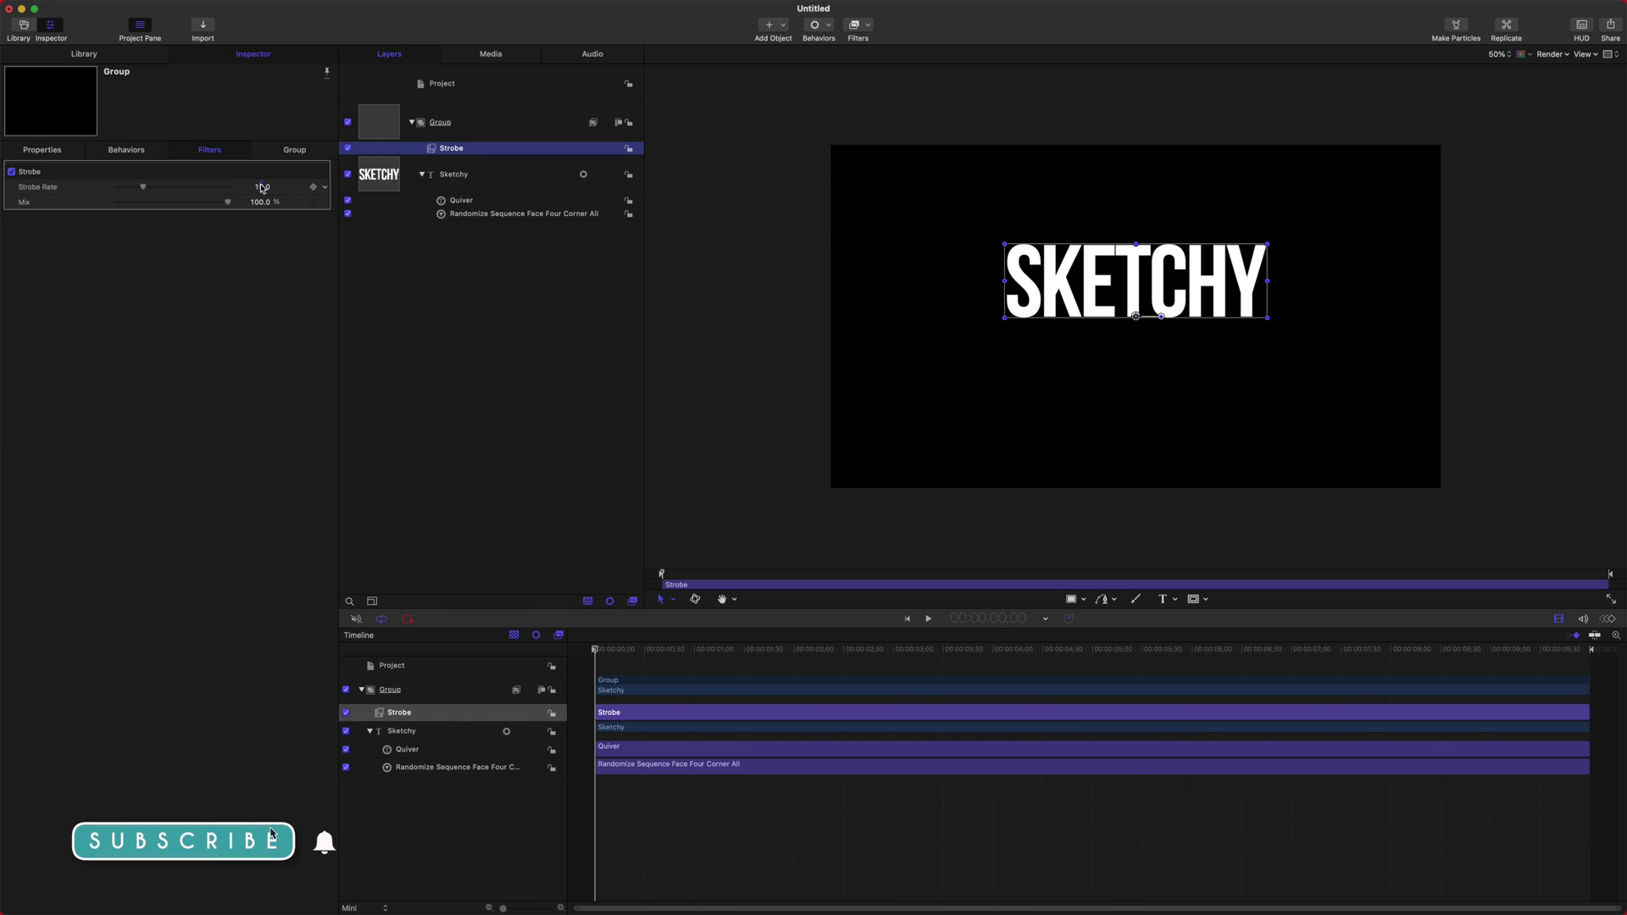
Preview the text animation from the start with the Strobe filter applied
{"action": "left_click_drag", "start_coordinate": [629, 649], "coordinate": [748, 650]}
{"action": "key", "text": "Home"}
{"action": "key", "text": "space"}
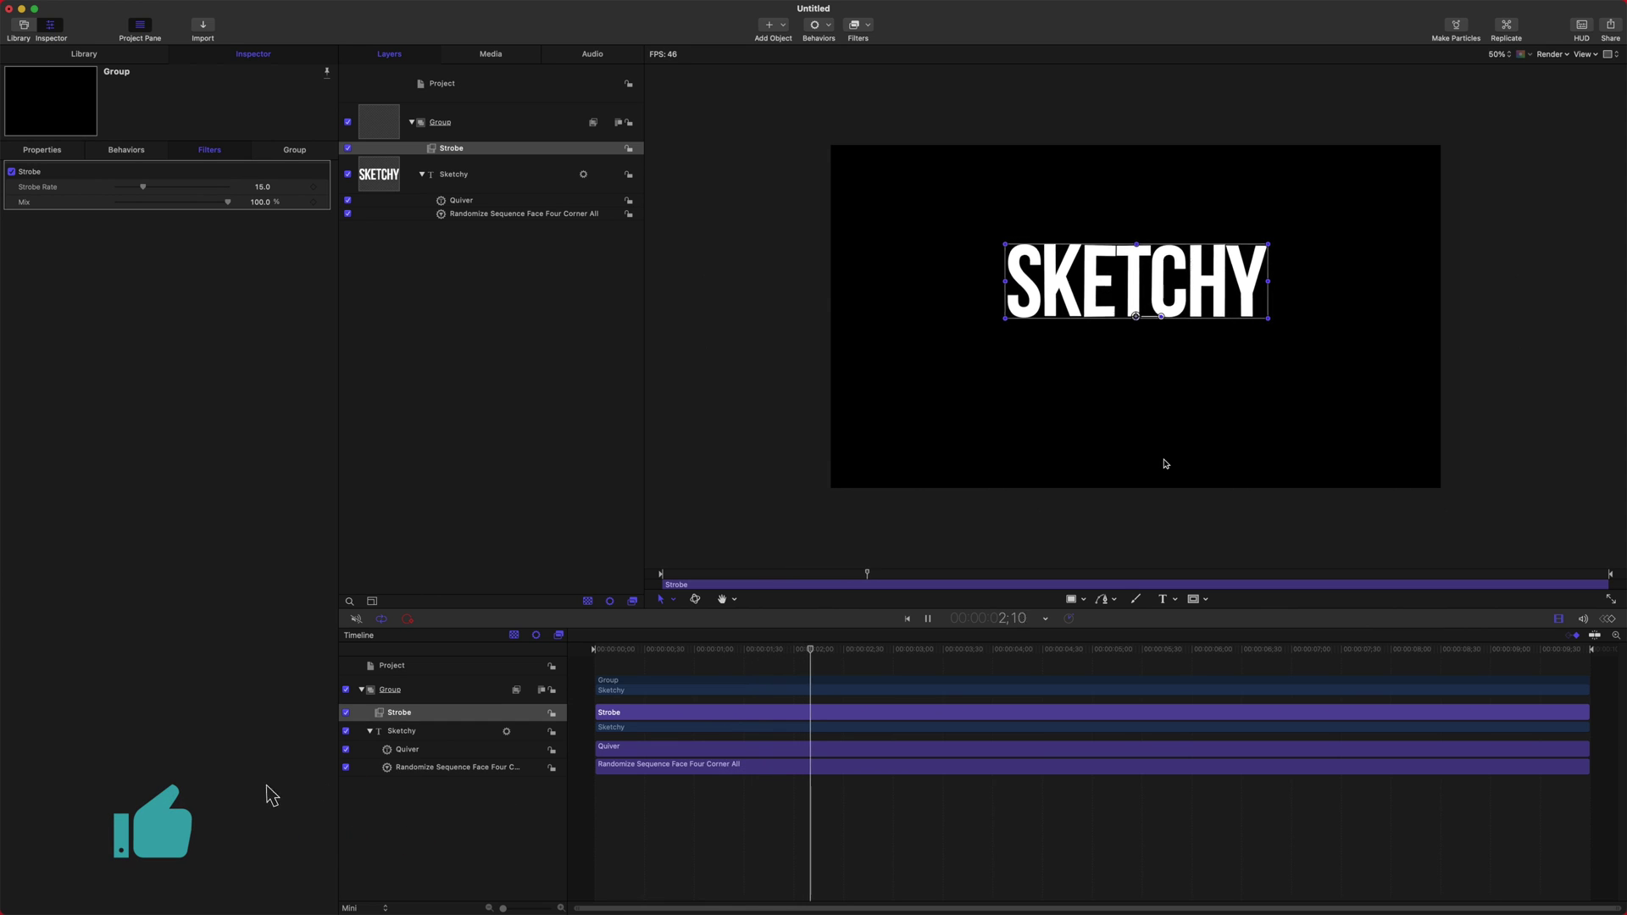
Set the Strobe Rate to 10, play the animation from the start to check it, and return to the first frame
{"action": "left_click", "coordinate": [264, 189]}
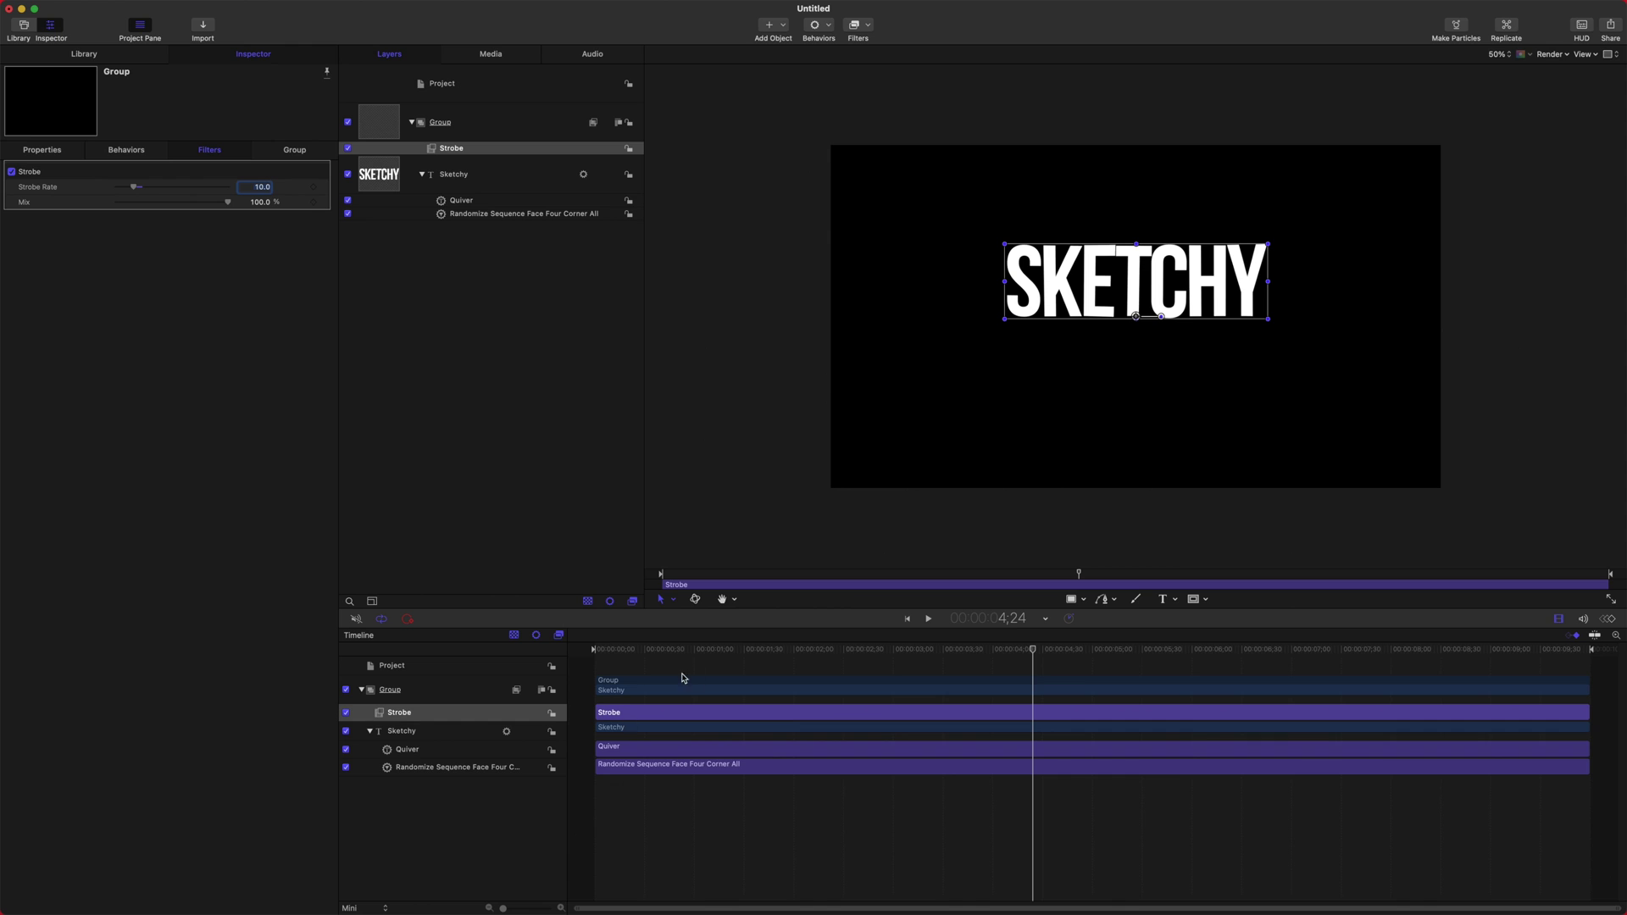
{"action": "left_click_drag", "start_coordinate": [709, 646], "coordinate": [677, 649]}
{"action": "left_click", "coordinate": [593, 663]}
{"action": "key", "text": "space"}
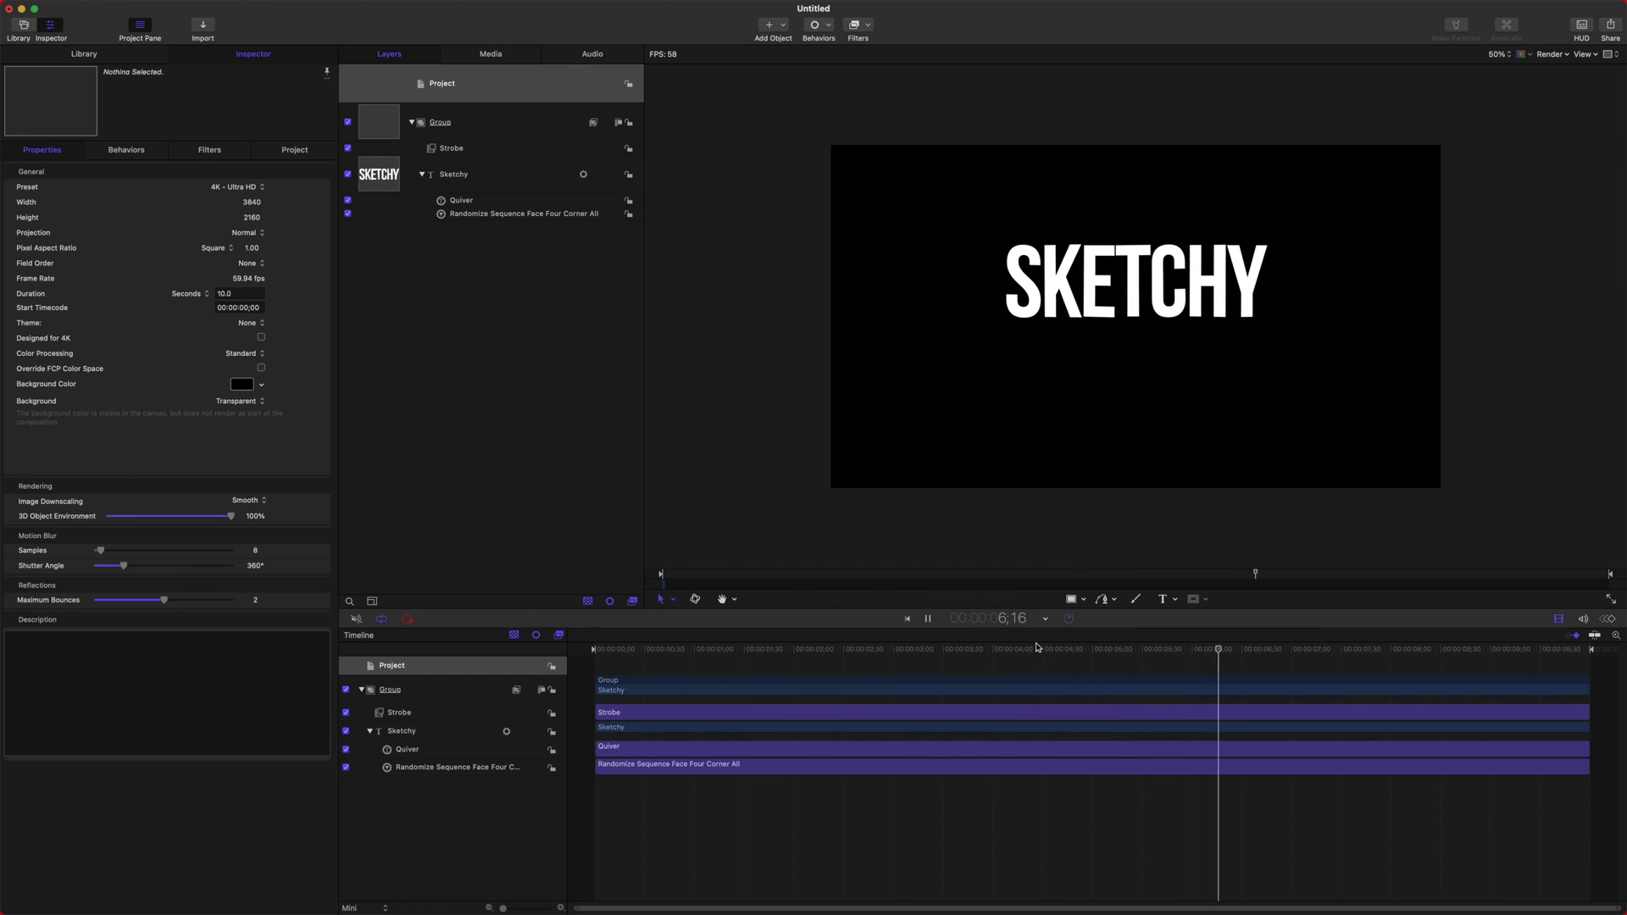
{"action": "left_click_drag", "start_coordinate": [1102, 649], "coordinate": [593, 650]}
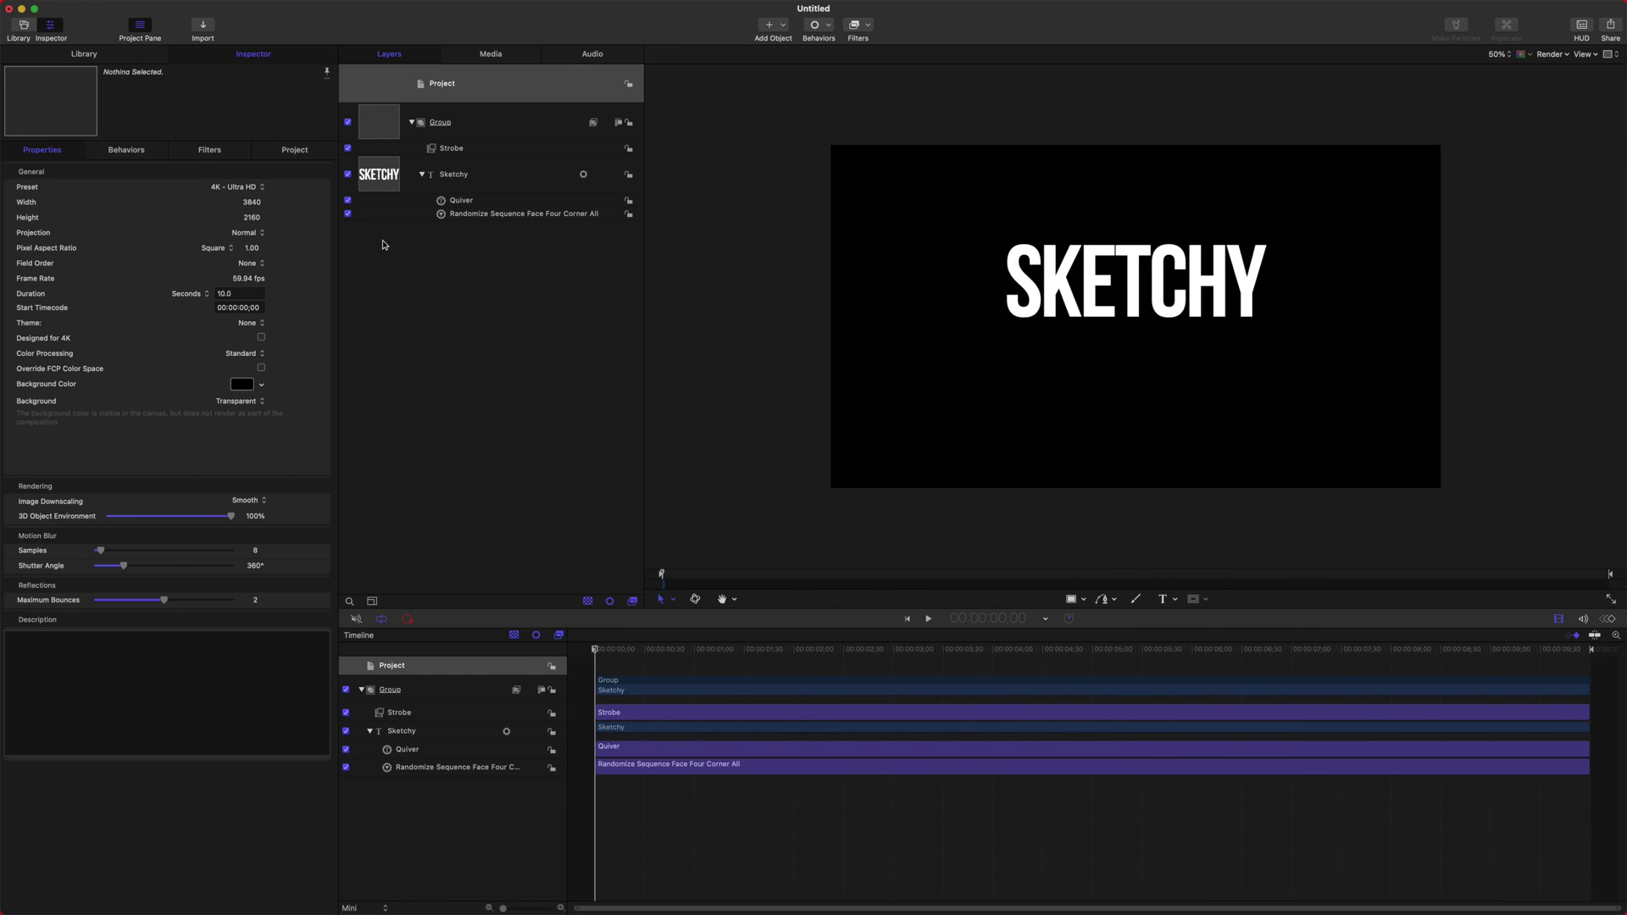
Disable the Strobe filter, the Quiver behavior and its Randomize Sequence behavior in the layers list
{"action": "left_click", "coordinate": [347, 149]}
{"action": "key", "text": "space"}
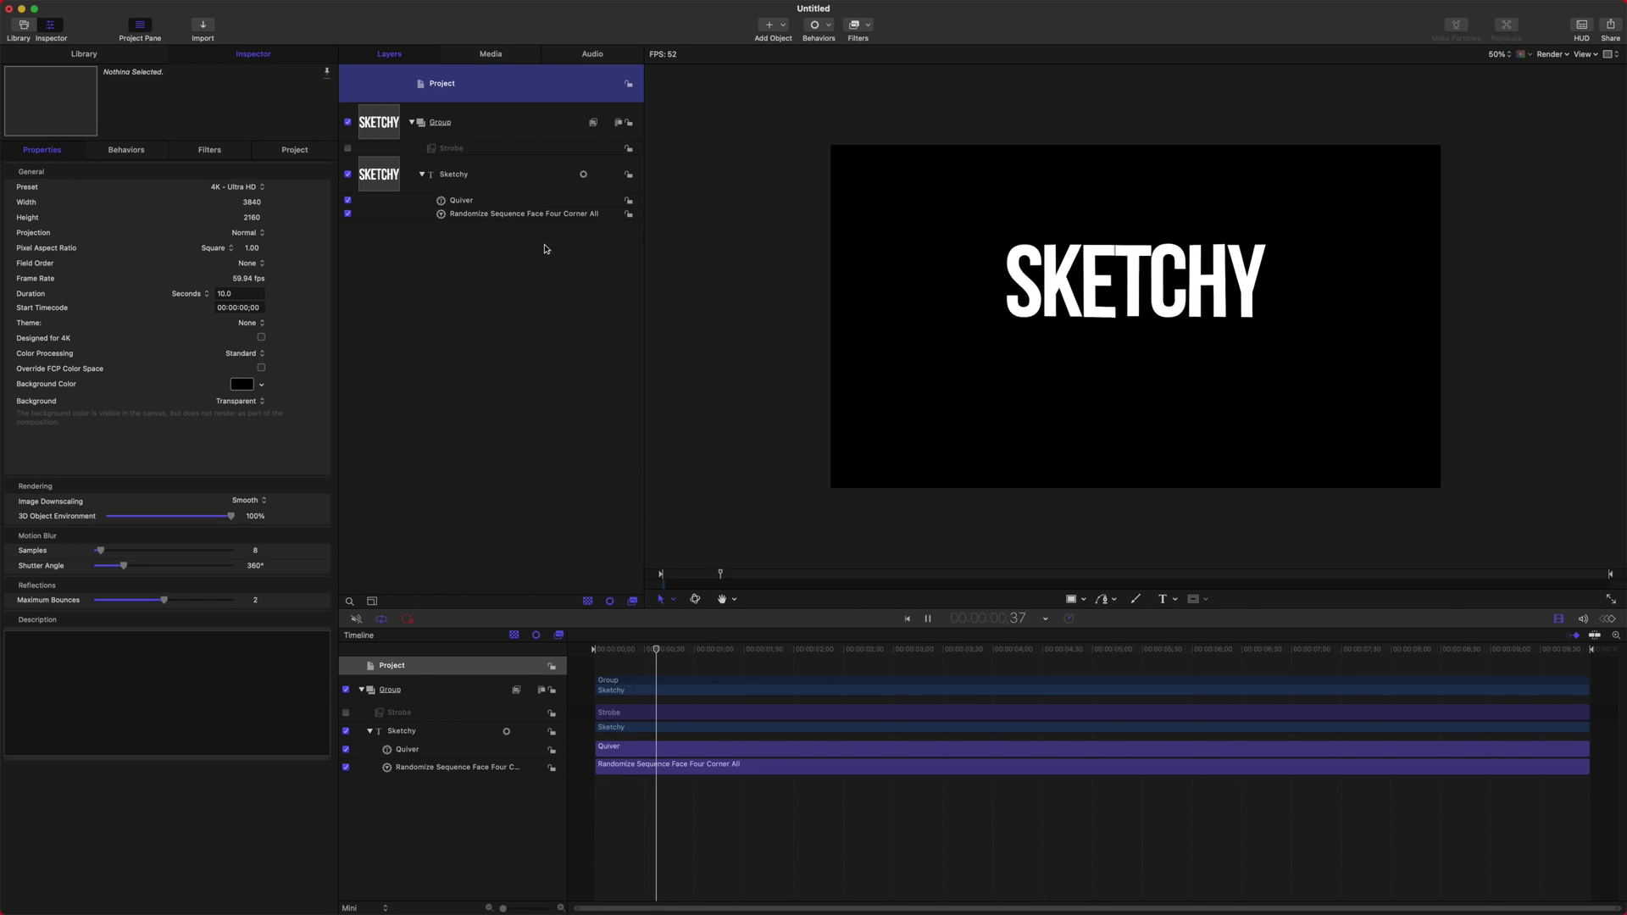
{"action": "left_click", "coordinate": [347, 201]}
{"action": "left_click", "coordinate": [348, 213]}
Apply the Text-Continuous Sketchy behavior to the Sketchy text layer
{"action": "left_click", "coordinate": [467, 175]}
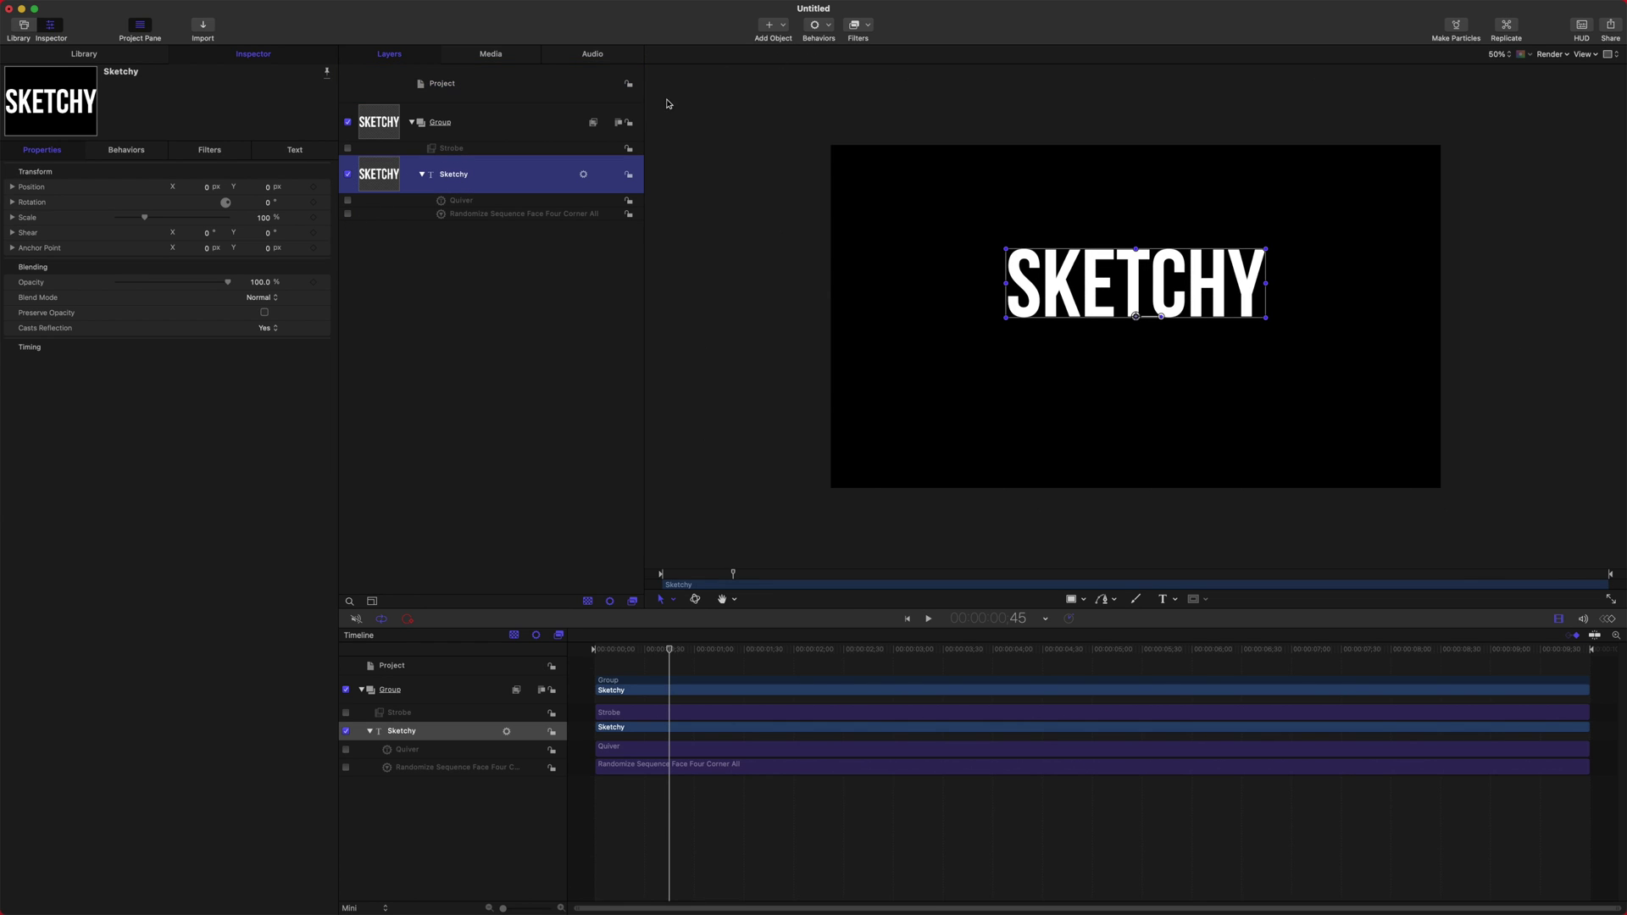
{"action": "left_click", "coordinate": [819, 25]}
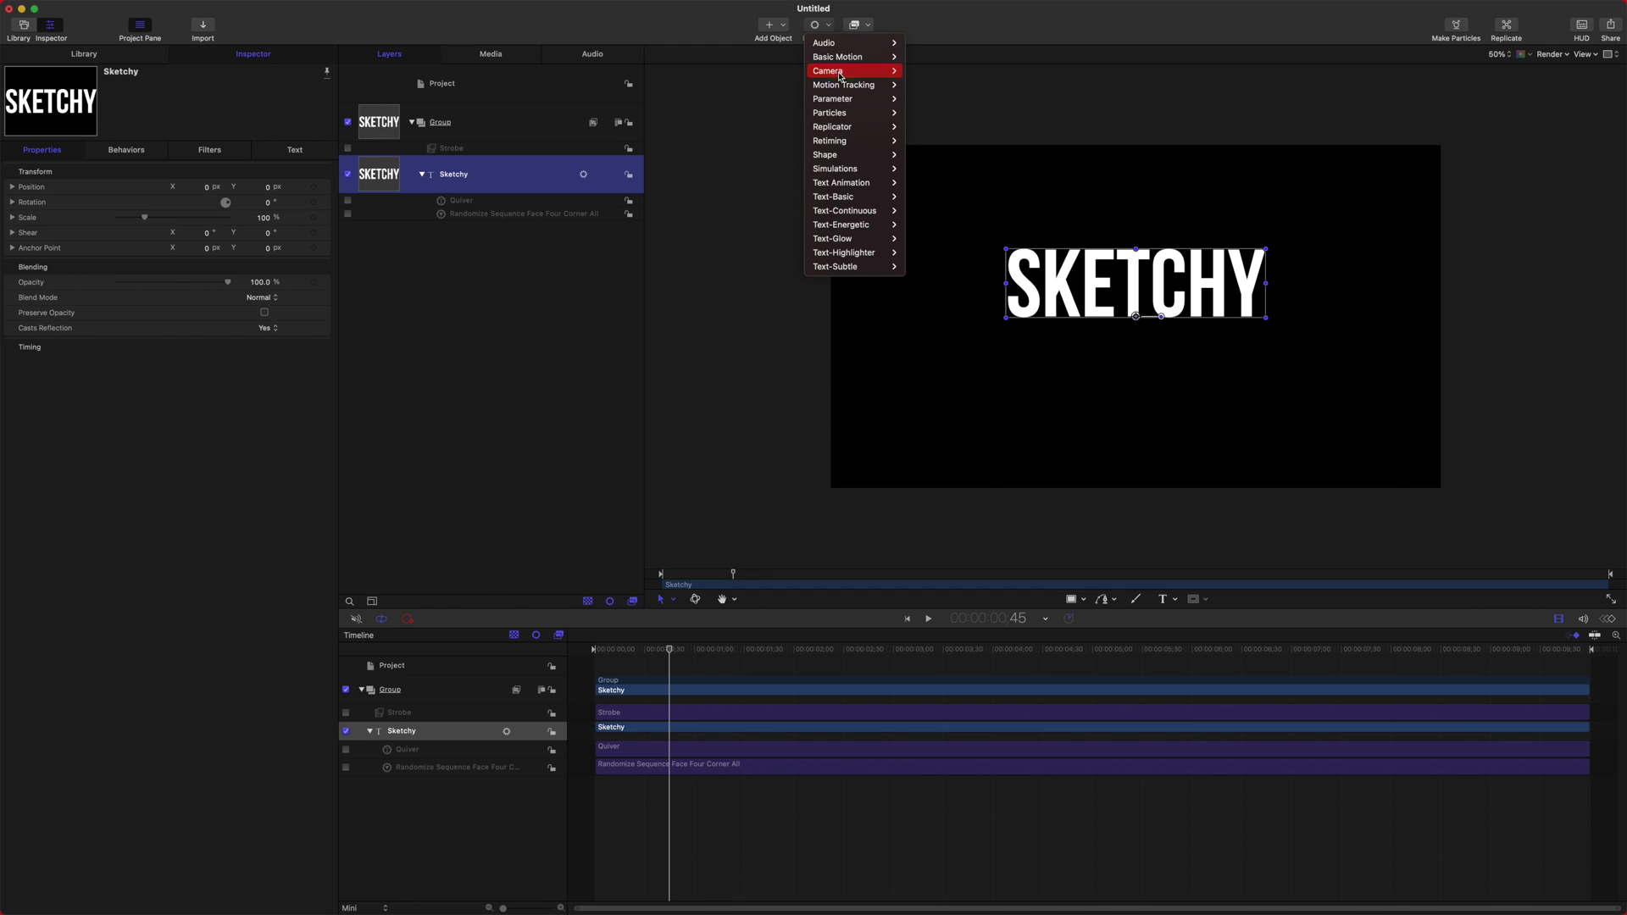
{"action": "mouse_move", "coordinate": [851, 210]}
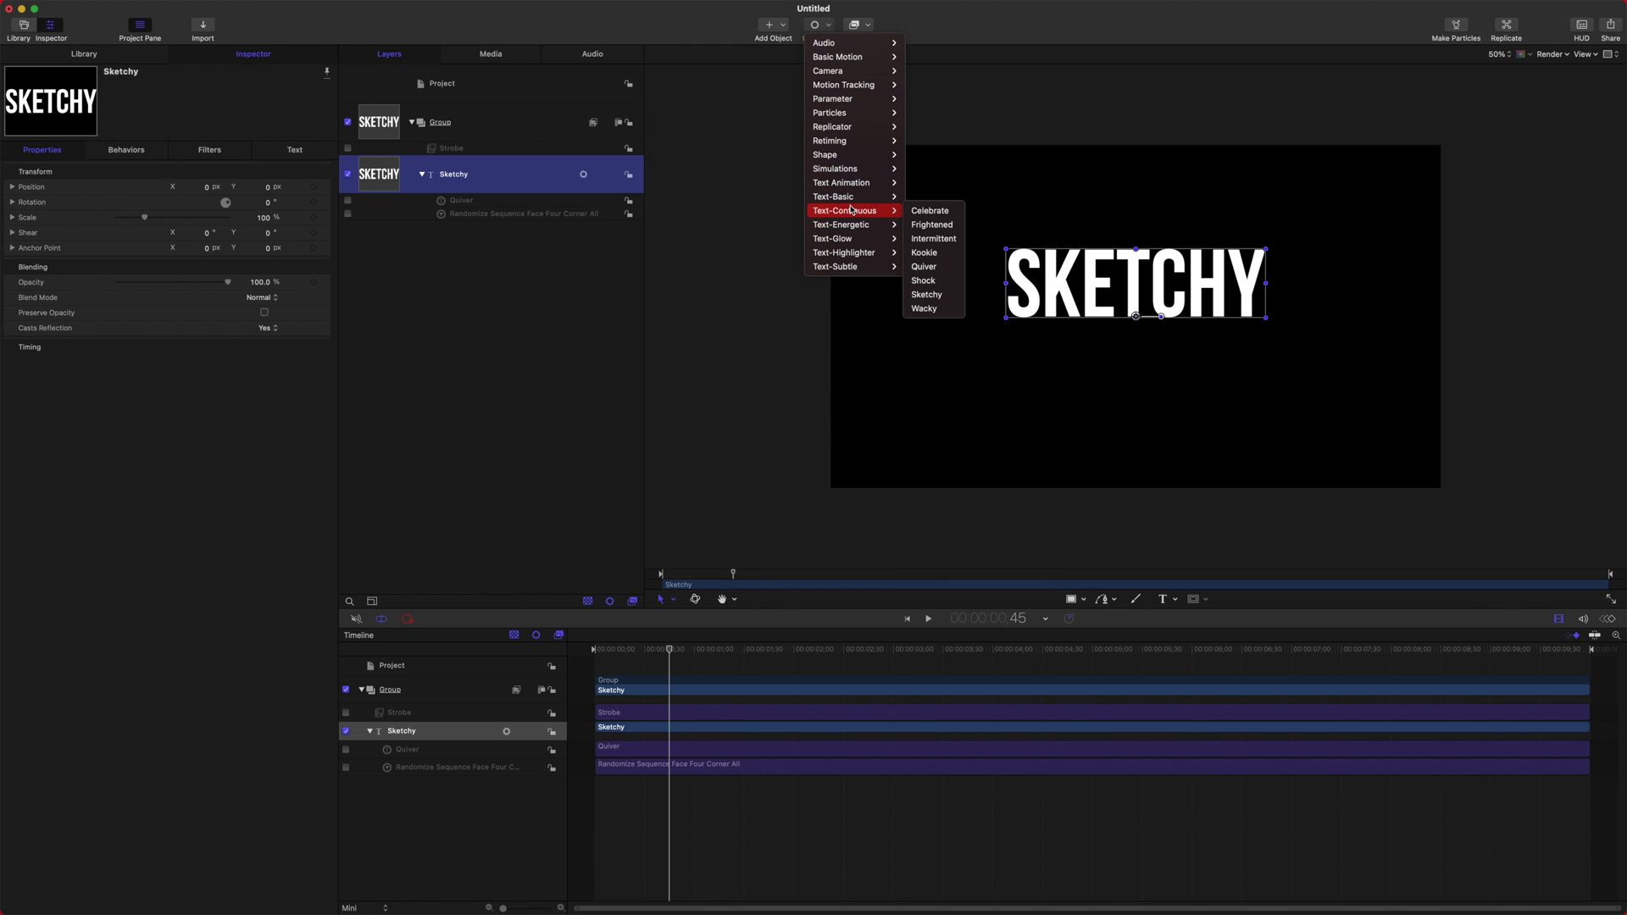
{"action": "left_click", "coordinate": [936, 300]}
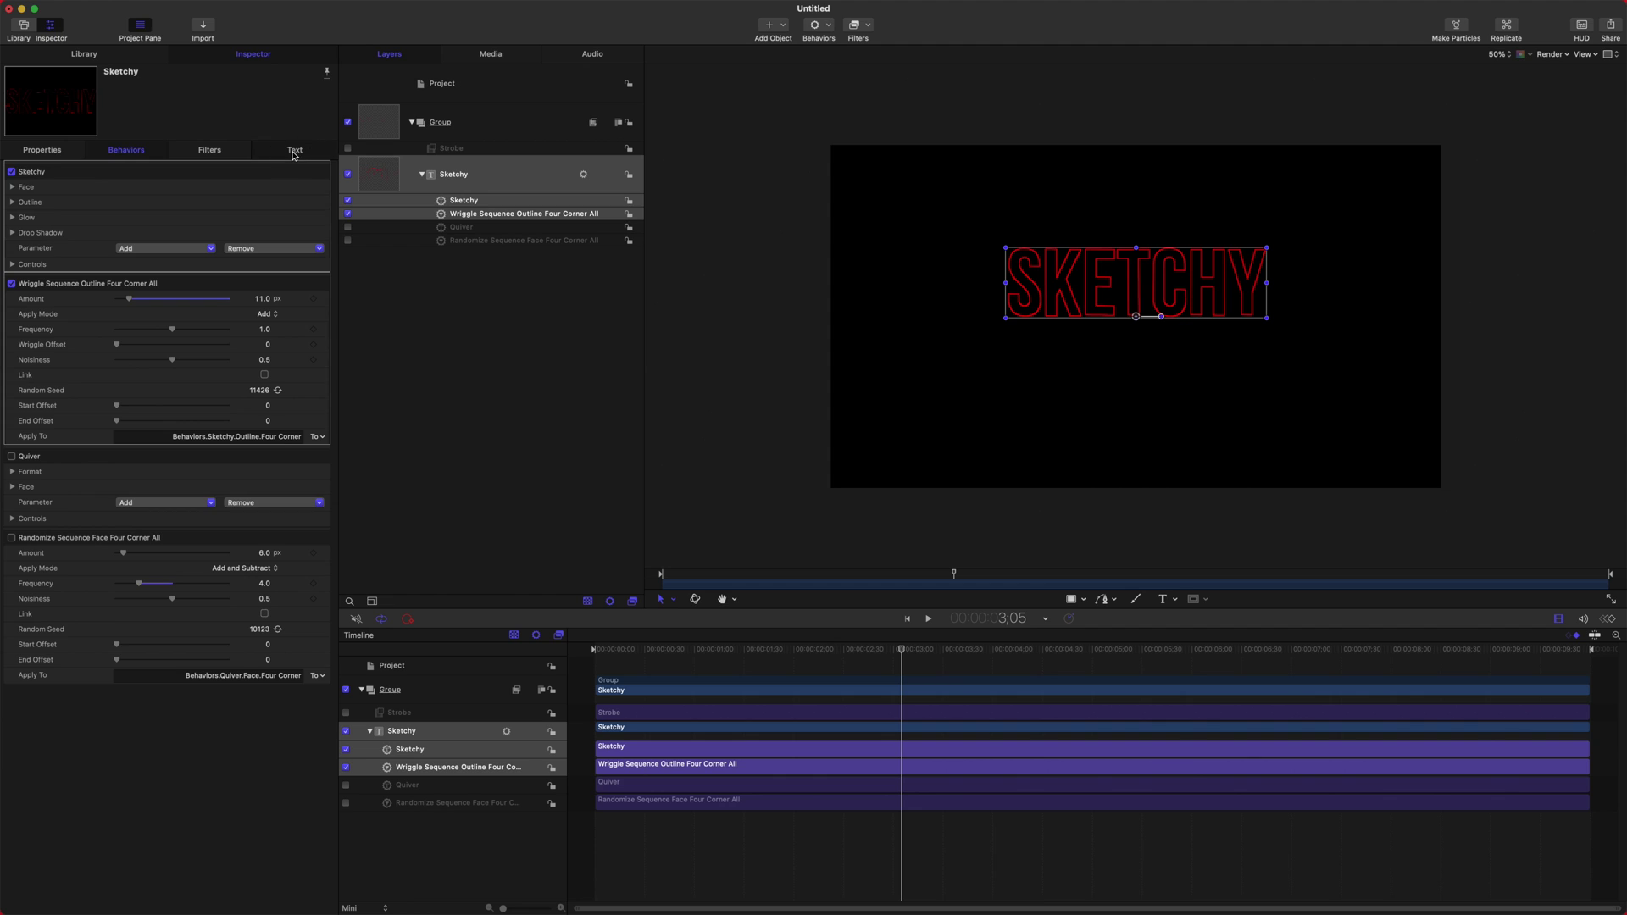
Set the Sketchy text's outline color to white by sampling it from the Face color
{"action": "left_click", "coordinate": [294, 153]}
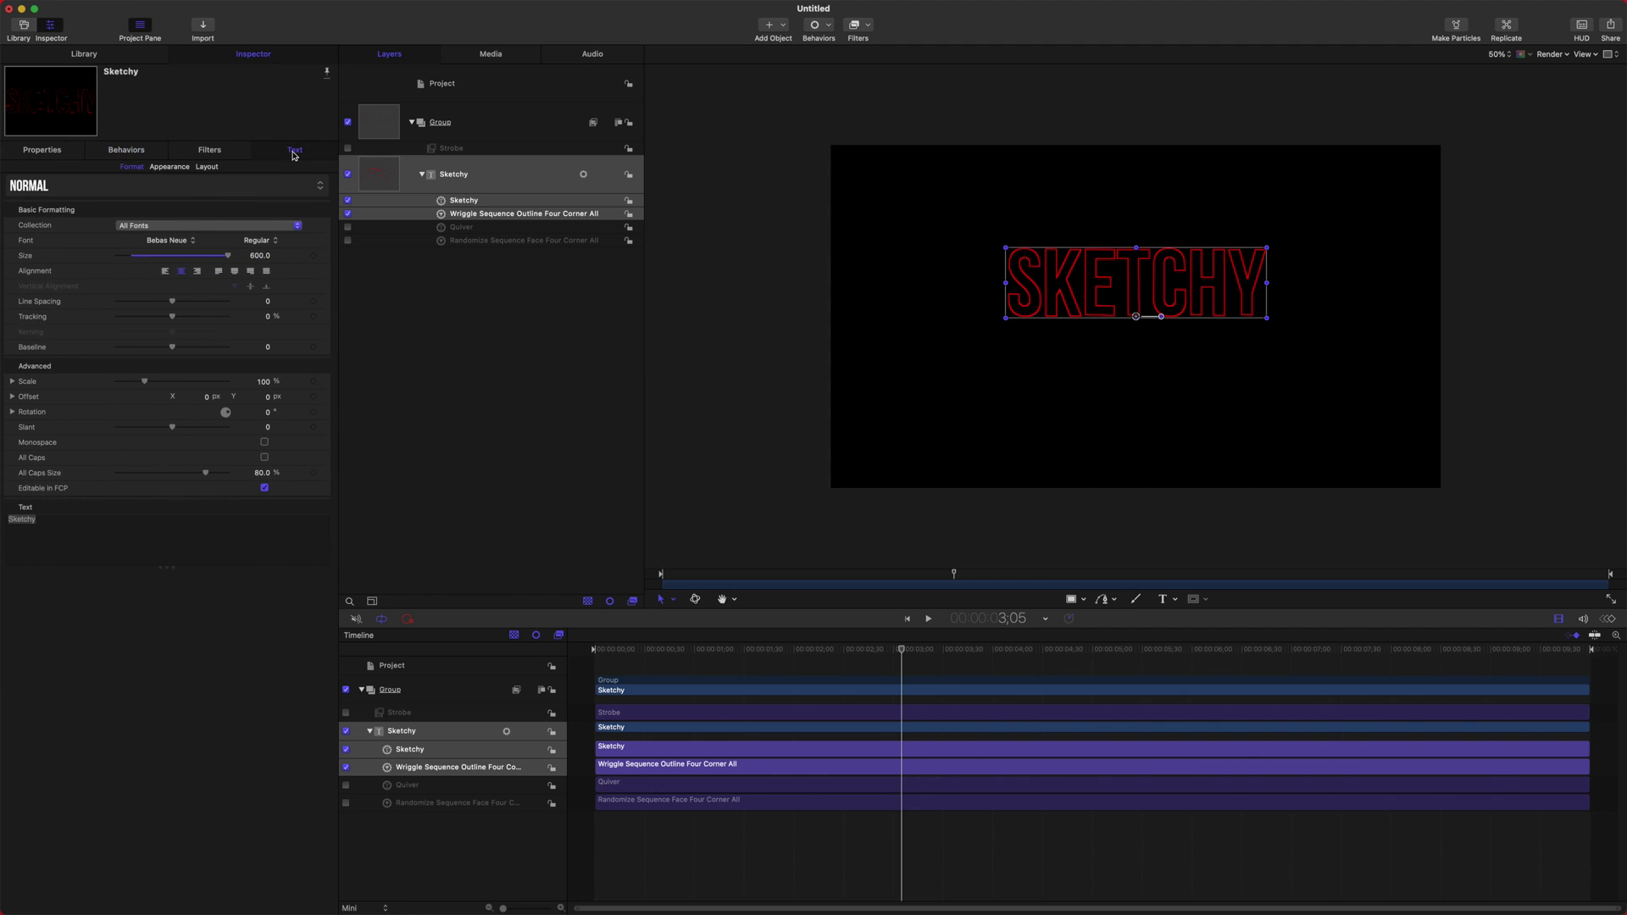
{"action": "left_click", "coordinate": [168, 167]}
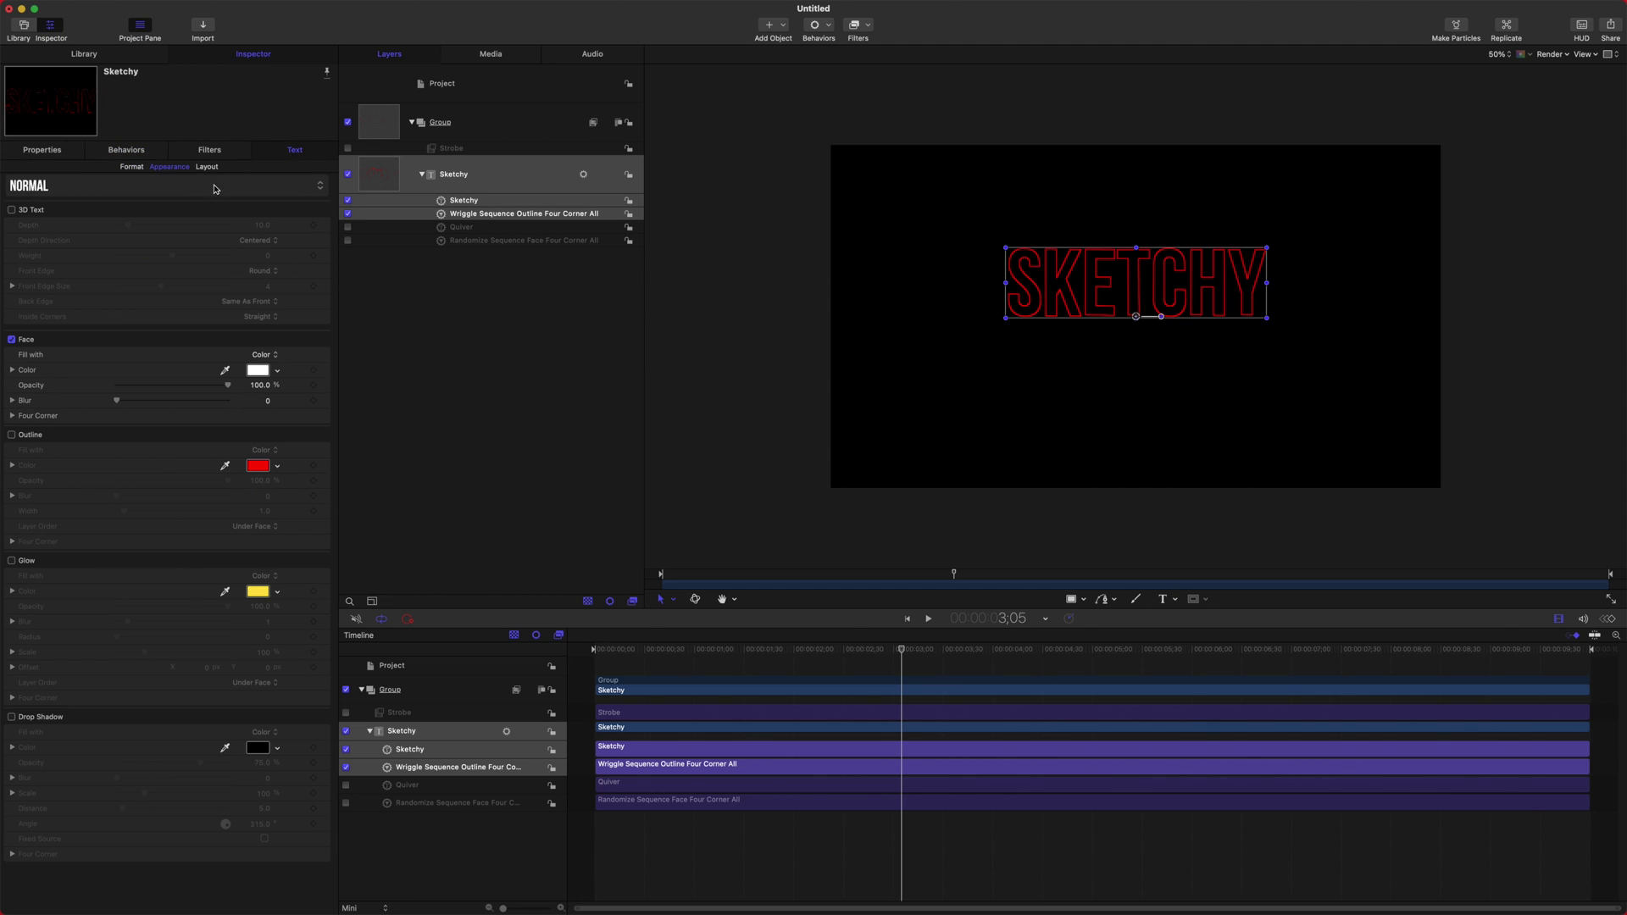
{"action": "left_click", "coordinate": [256, 467]}
{"action": "left_click", "coordinate": [105, 806]}
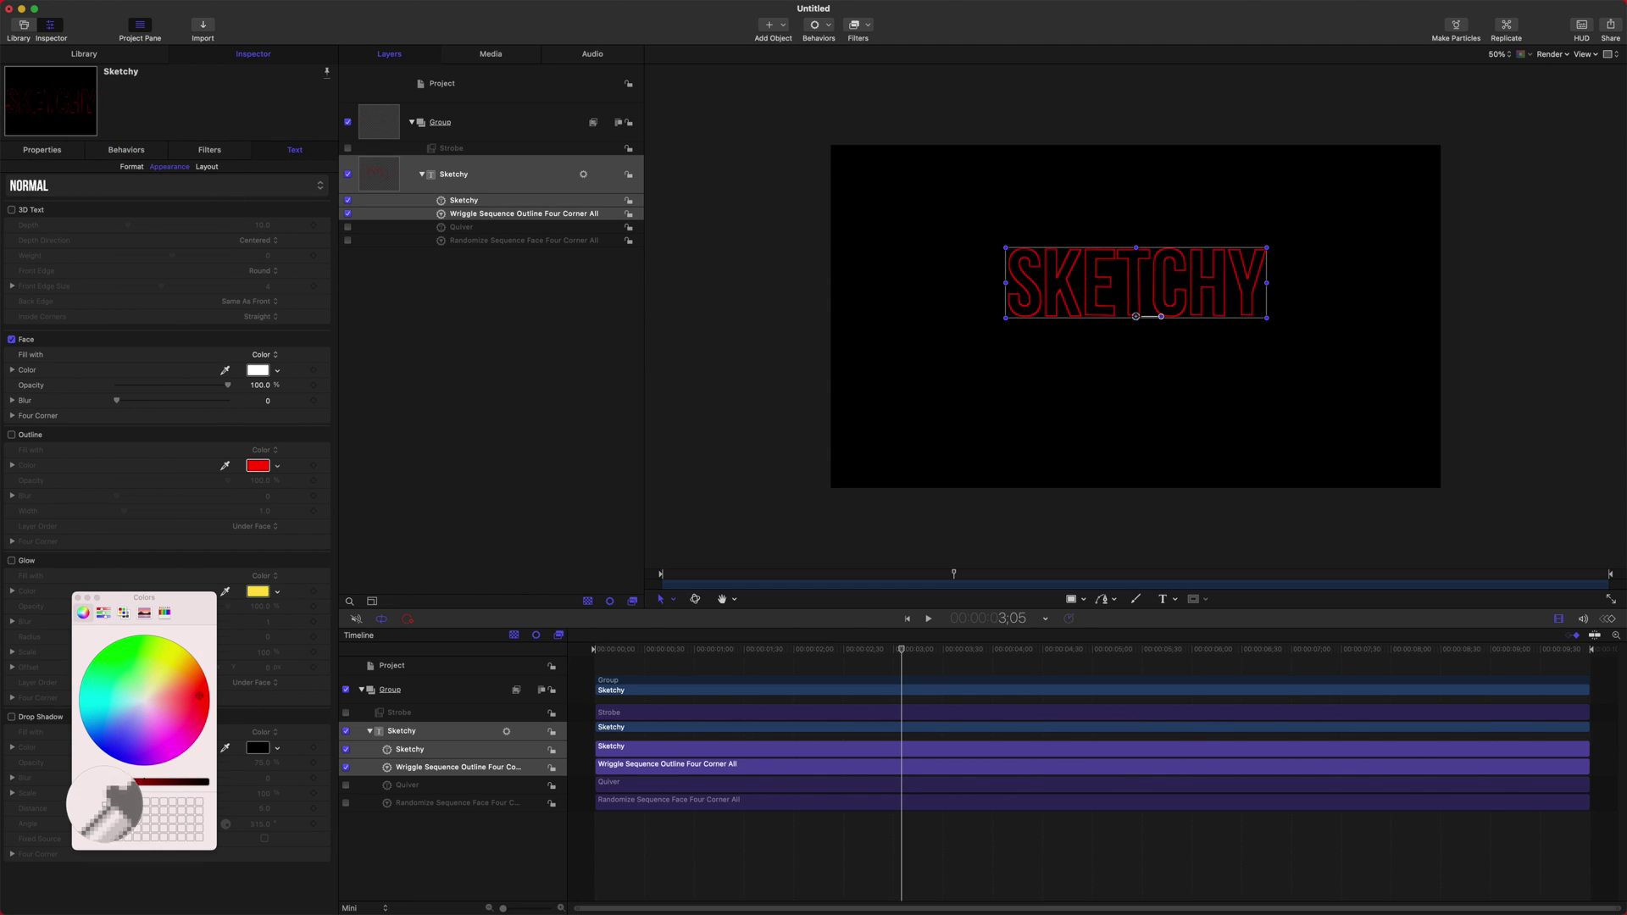
{"action": "left_click", "coordinate": [253, 371]}
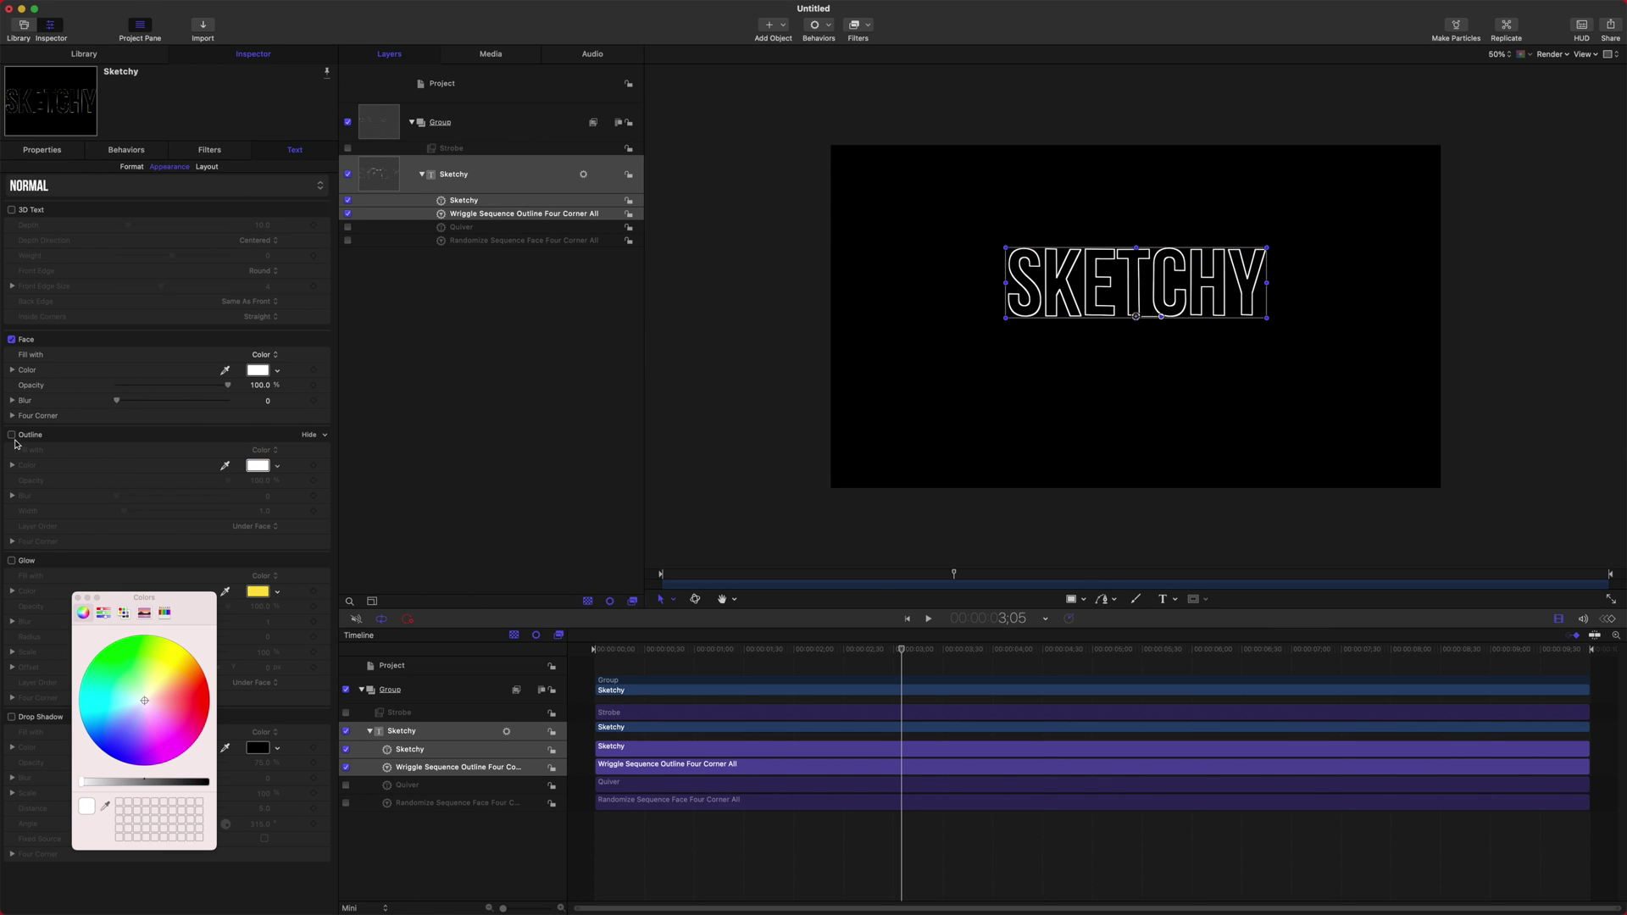
Set the Apply Mode of the Sketchy behavior's Wriggle Sequence Outline Four Corner All to Add and Subtract, and preview the animation
{"action": "left_click", "coordinate": [433, 186]}
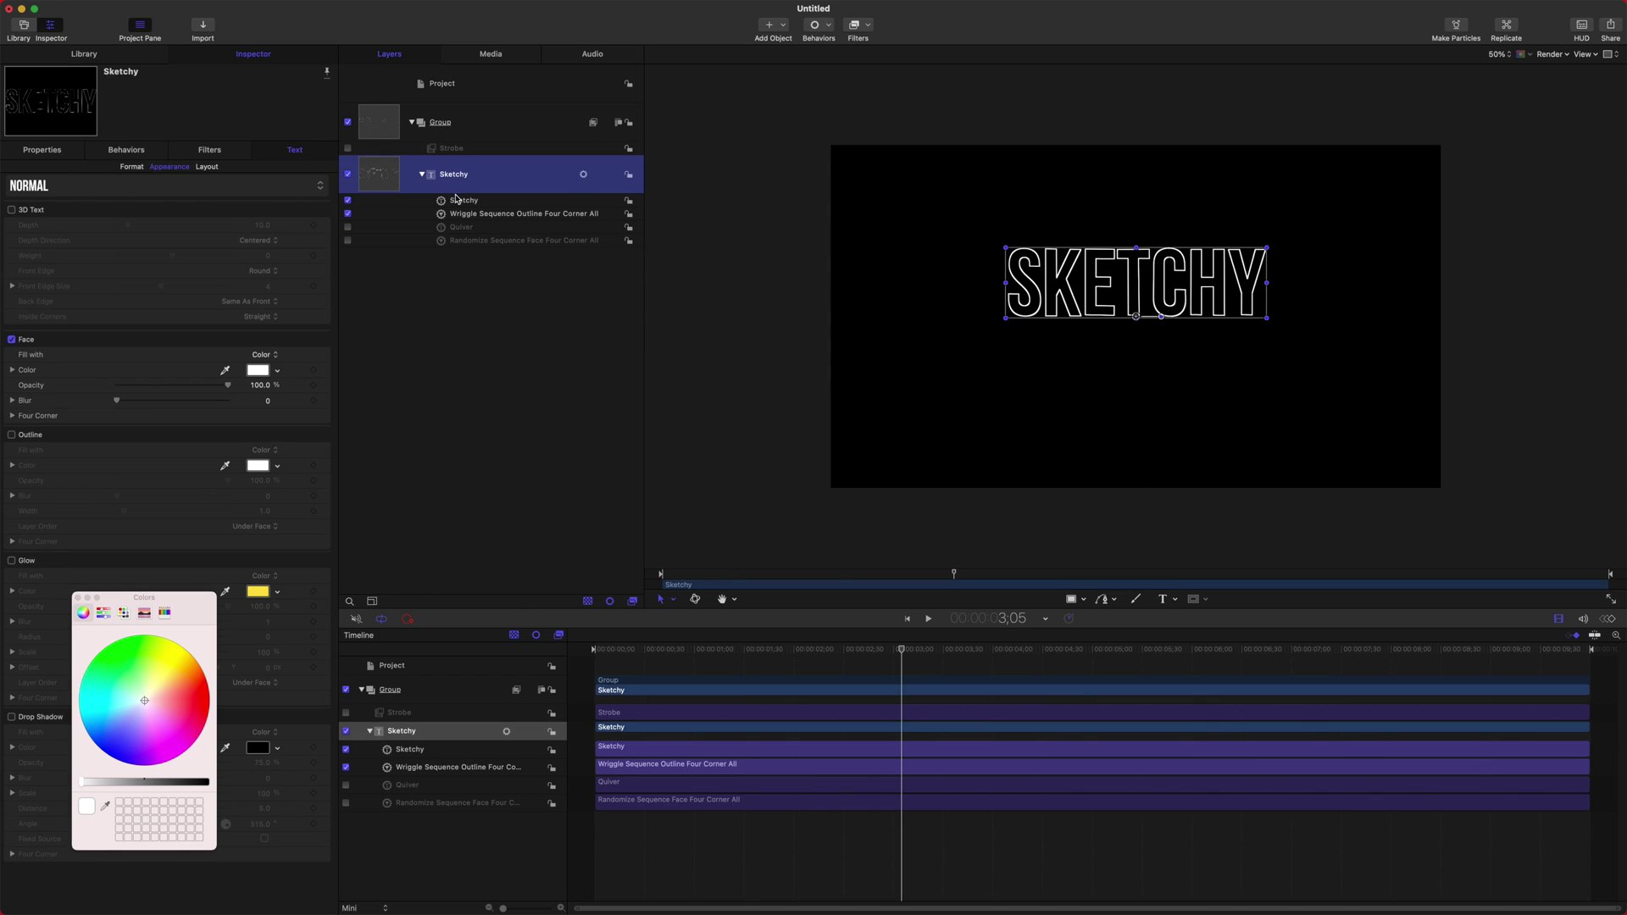
{"action": "left_click", "coordinate": [456, 200]}
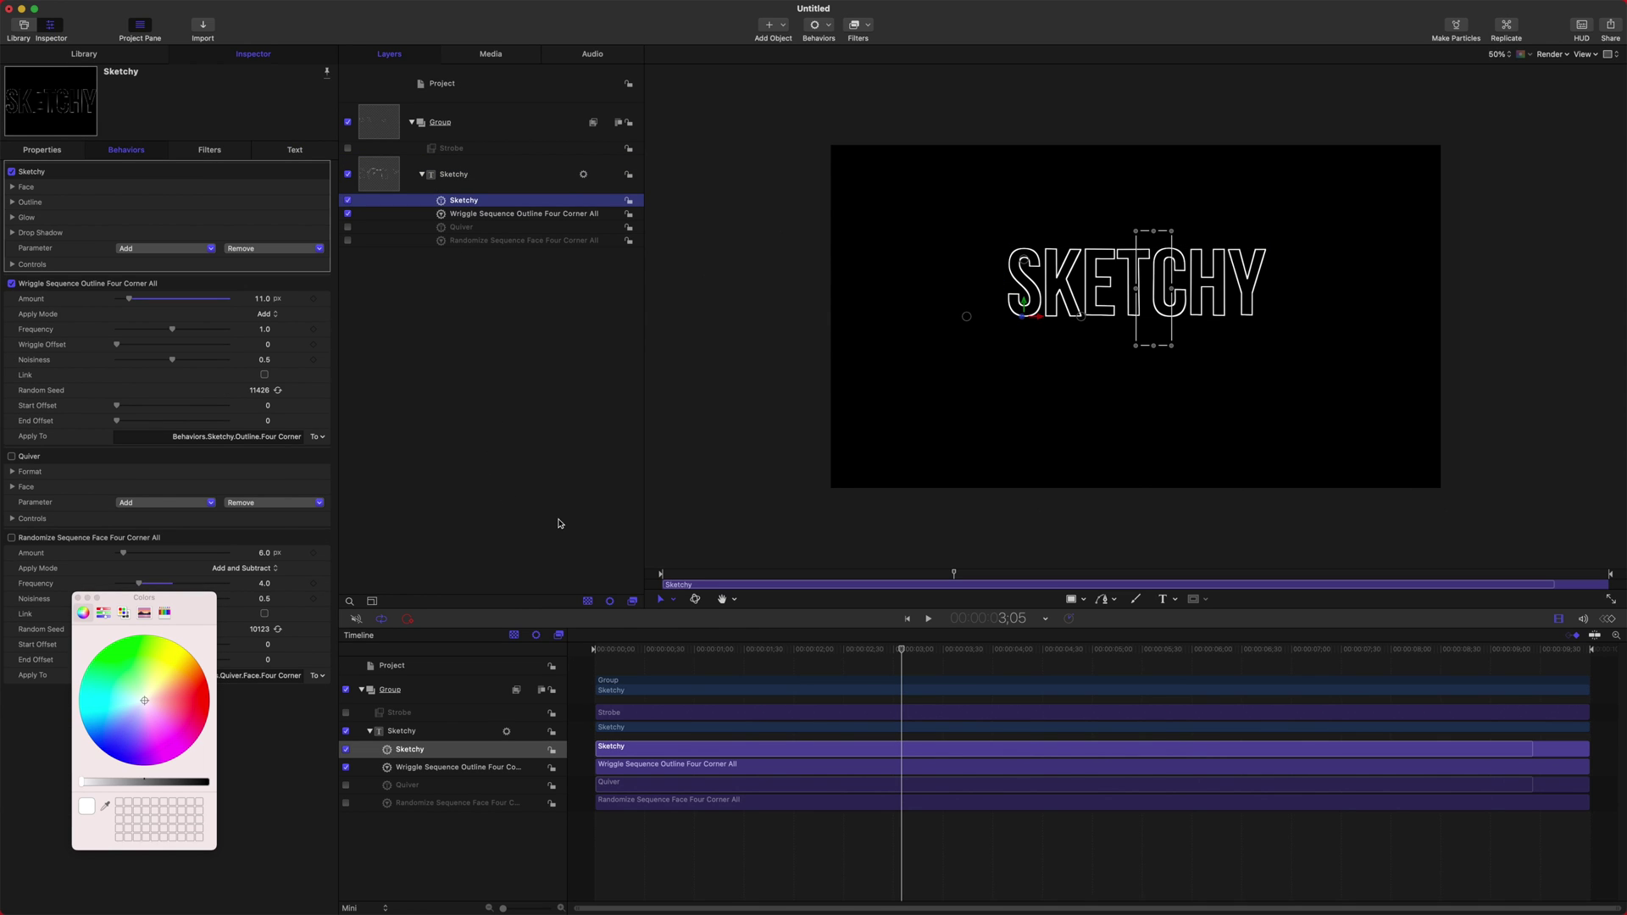
{"action": "left_click", "coordinate": [265, 314]}
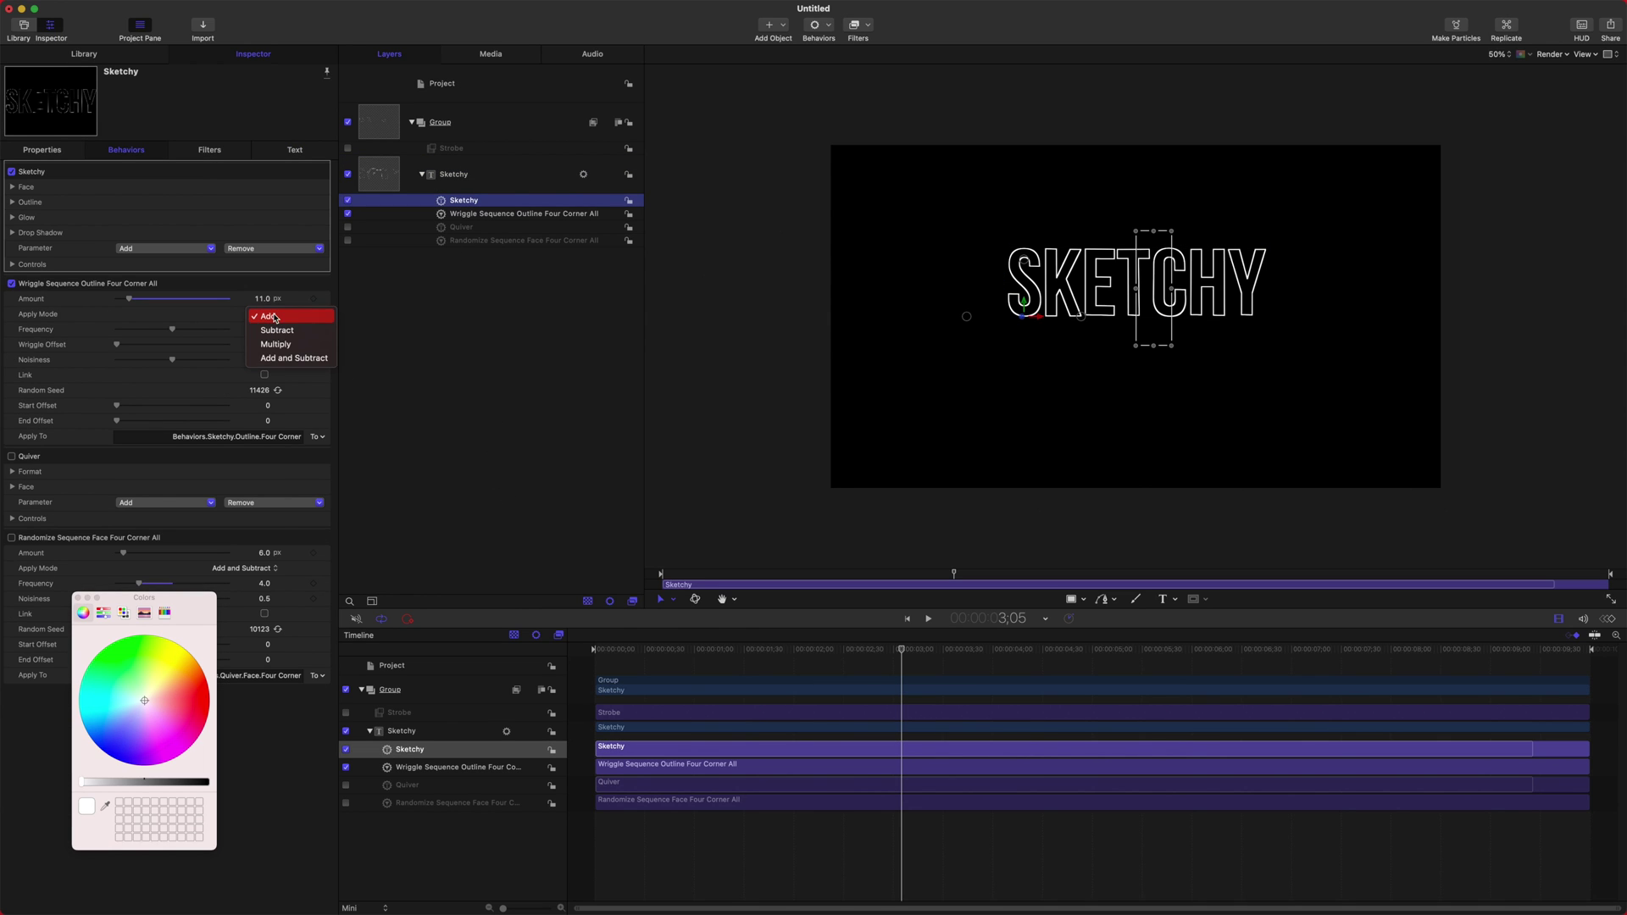
{"action": "left_click", "coordinate": [288, 360]}
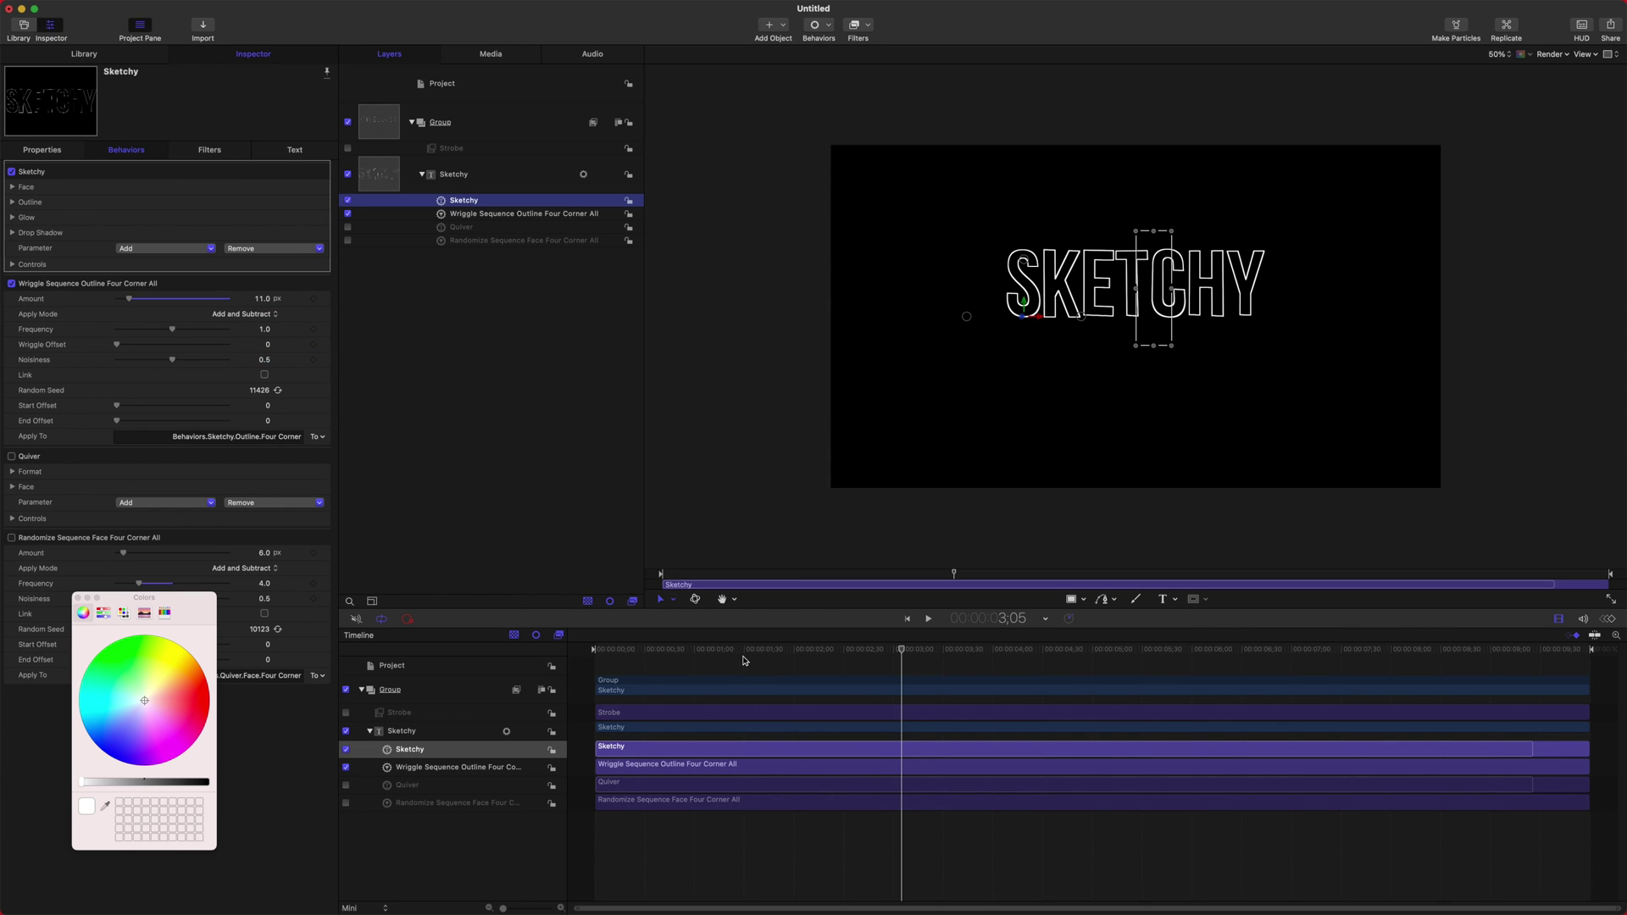
{"action": "left_click_drag", "start_coordinate": [742, 650], "coordinate": [635, 650]}
{"action": "key", "text": "space"}
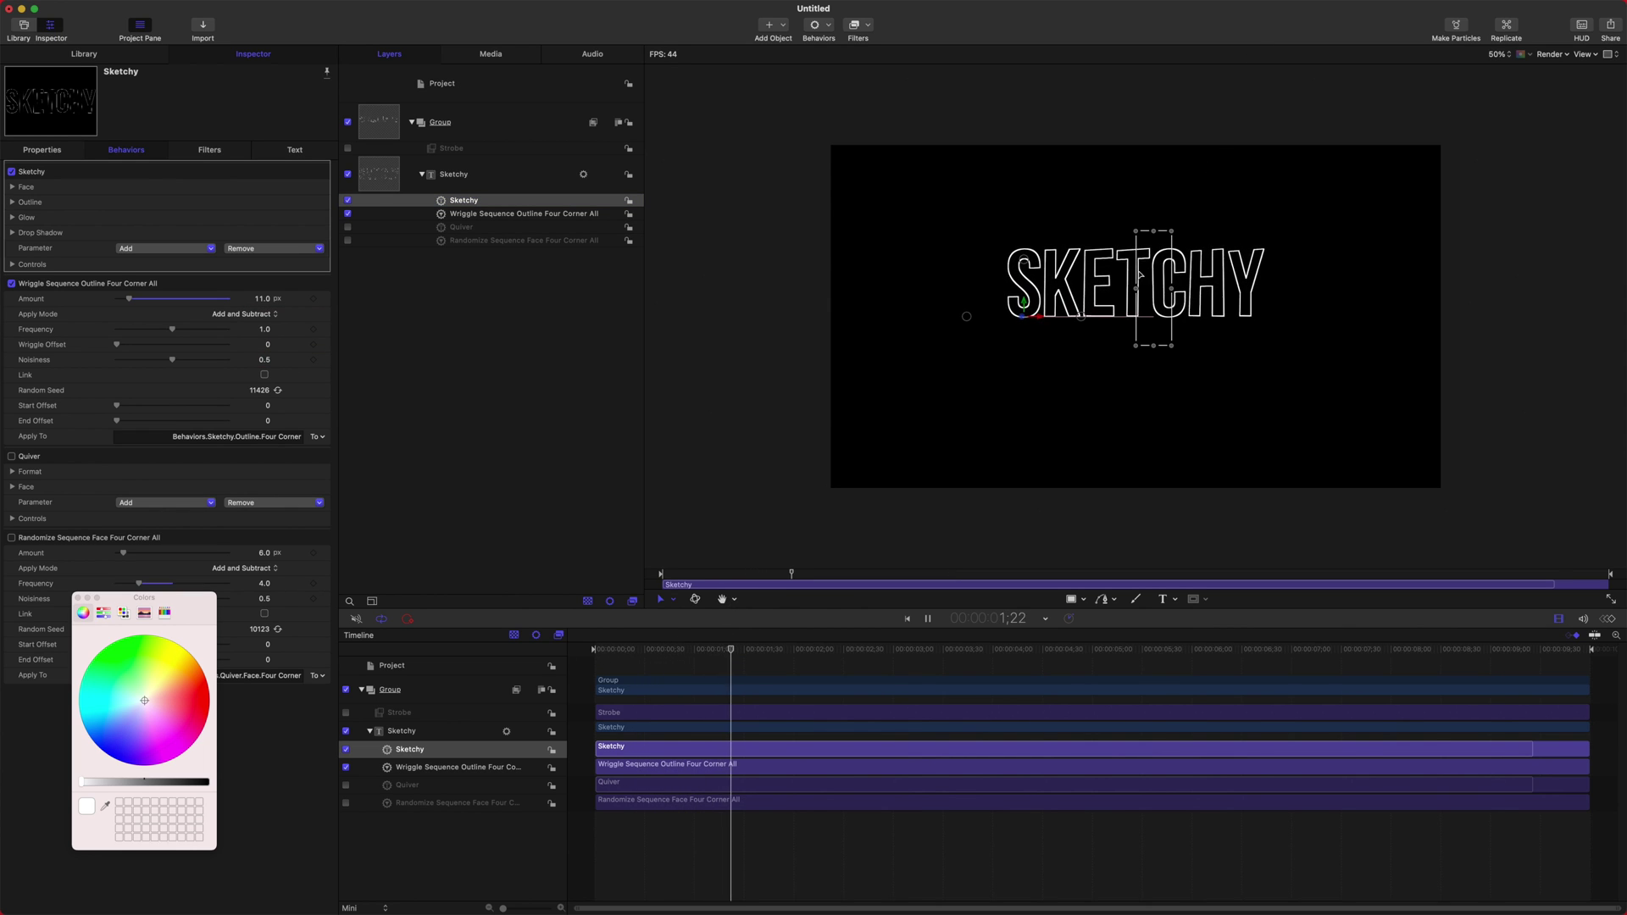
{"action": "key", "text": "space"}
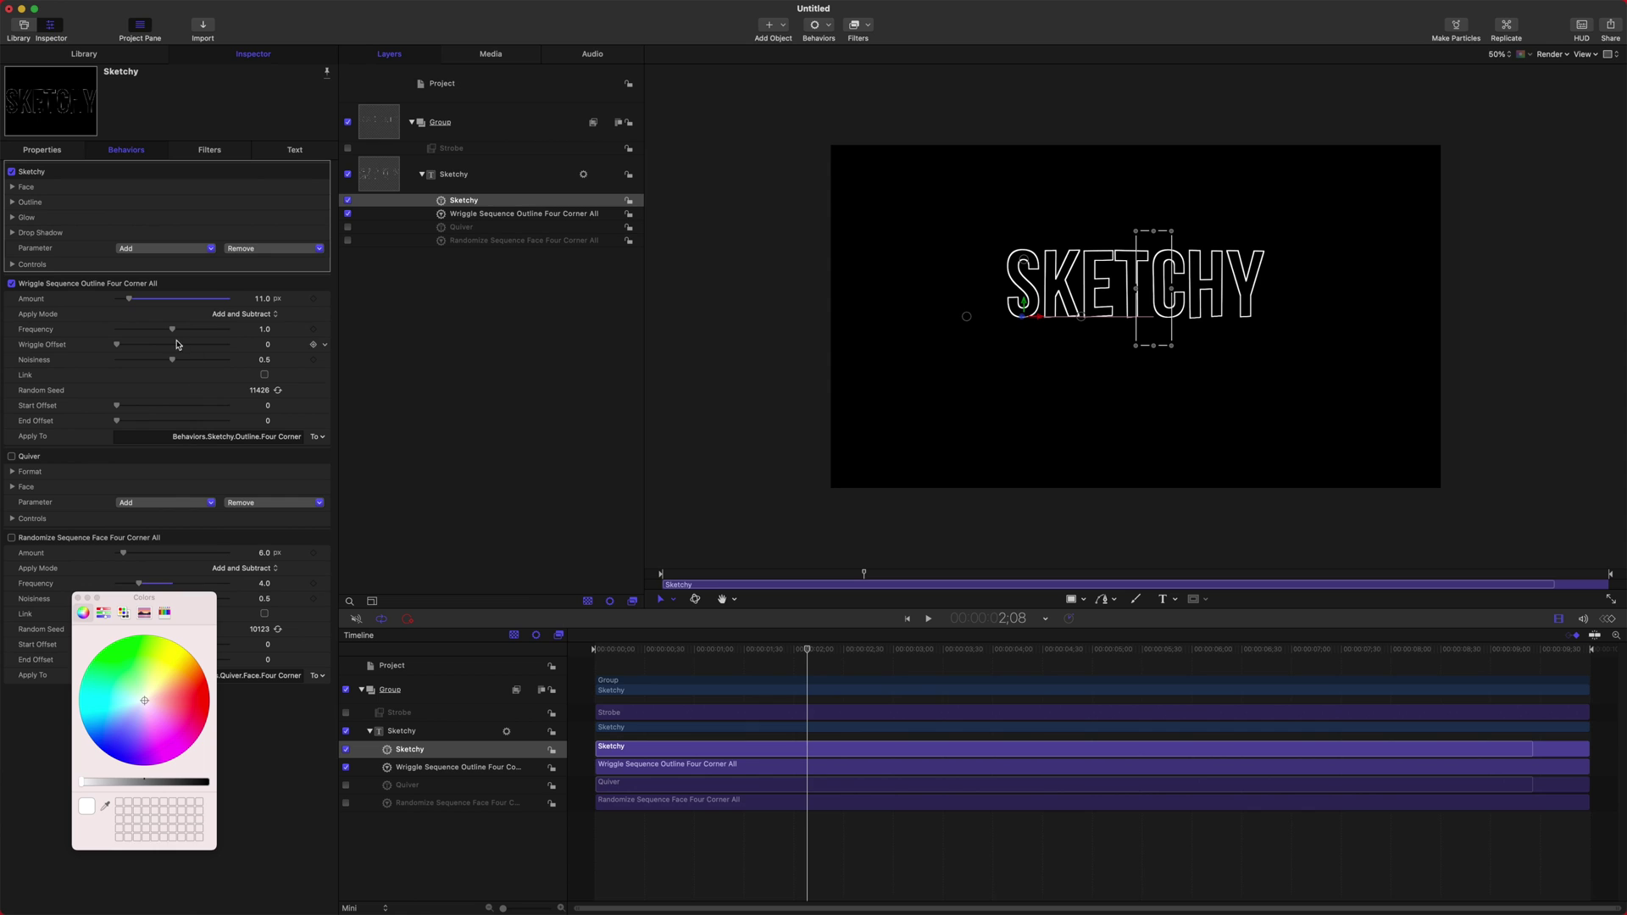
Try a Wriggle Sequence Amount of about 78 px, preview it from the start, and undo the Amount changes
{"action": "left_click_drag", "start_coordinate": [138, 301], "coordinate": [238, 308]}
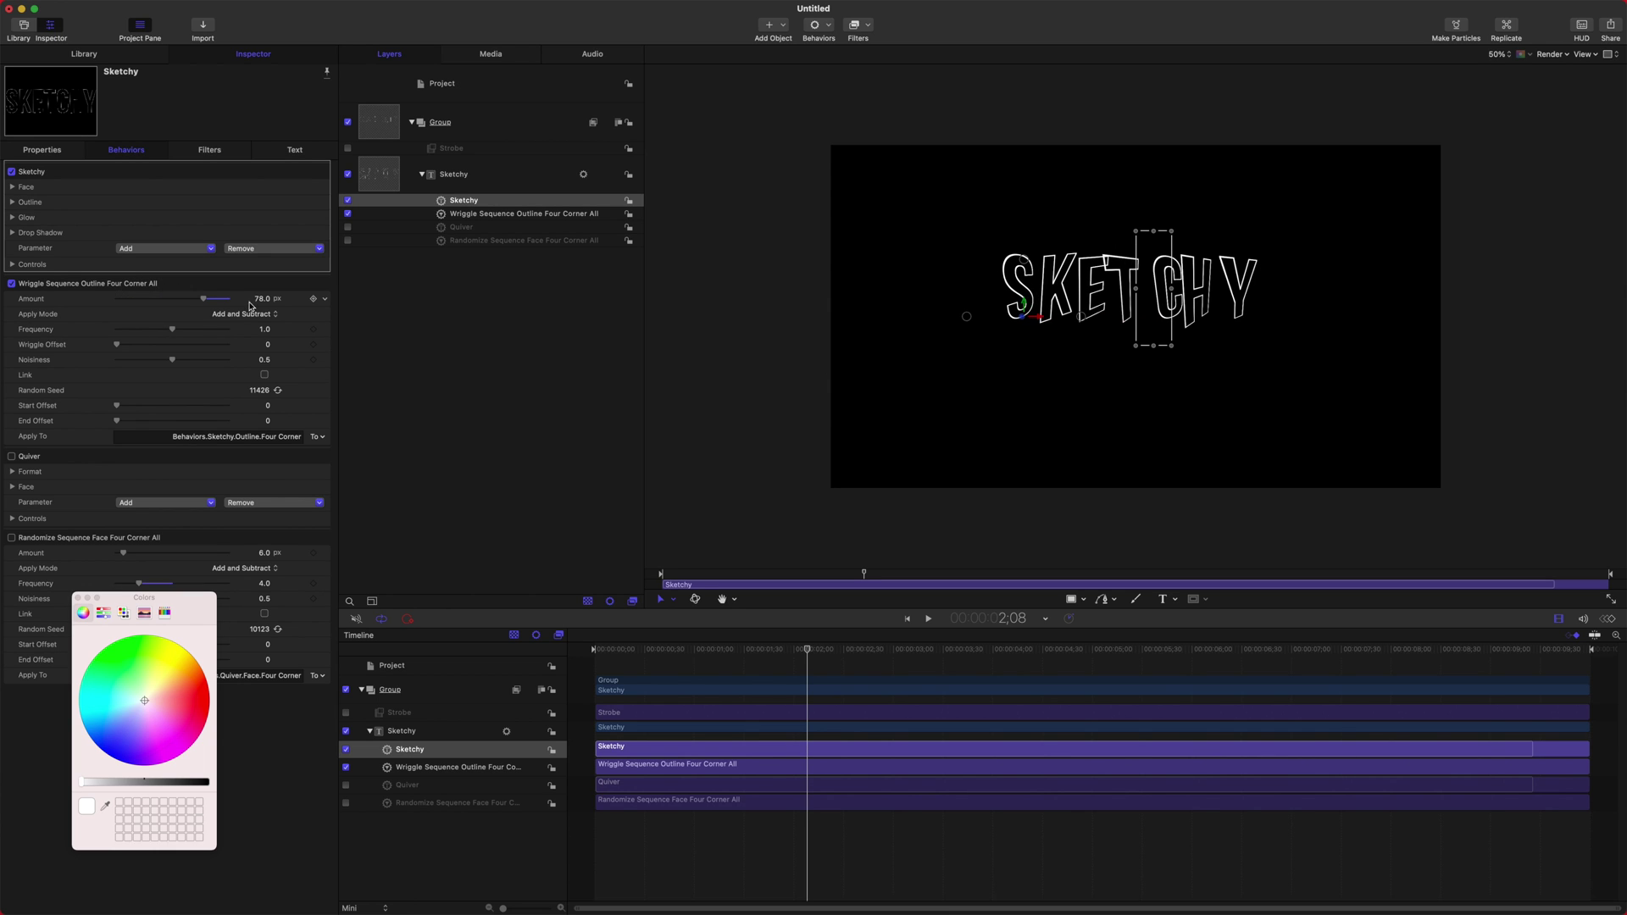
{"action": "key", "text": "Home"}
{"action": "key", "text": "space"}
Preview the animation from the start, and re-enable the Quiver behavior and its Randomize Sequence Face Four Corner All behavior
{"action": "key", "text": "space"}
{"action": "left_click", "coordinate": [124, 301]}
{"action": "key", "text": "super+z"}
{"action": "key", "text": "super+z"}
{"action": "key", "text": "Home"}
{"action": "key", "text": "space"}
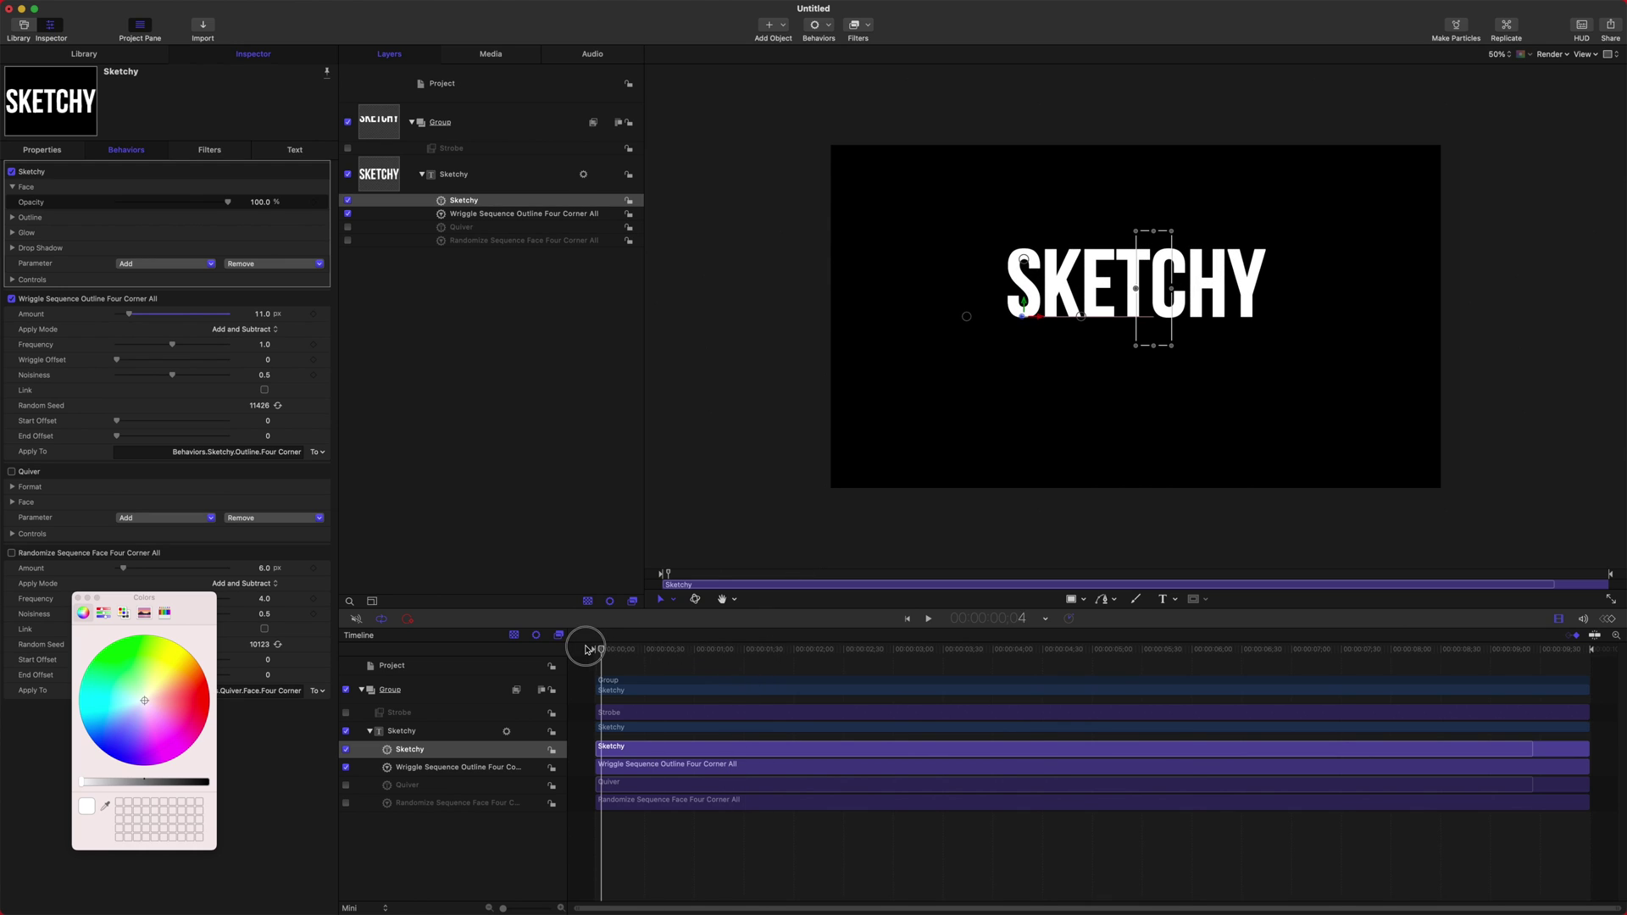
{"action": "left_click", "coordinate": [347, 227]}
{"action": "left_click", "coordinate": [348, 241]}
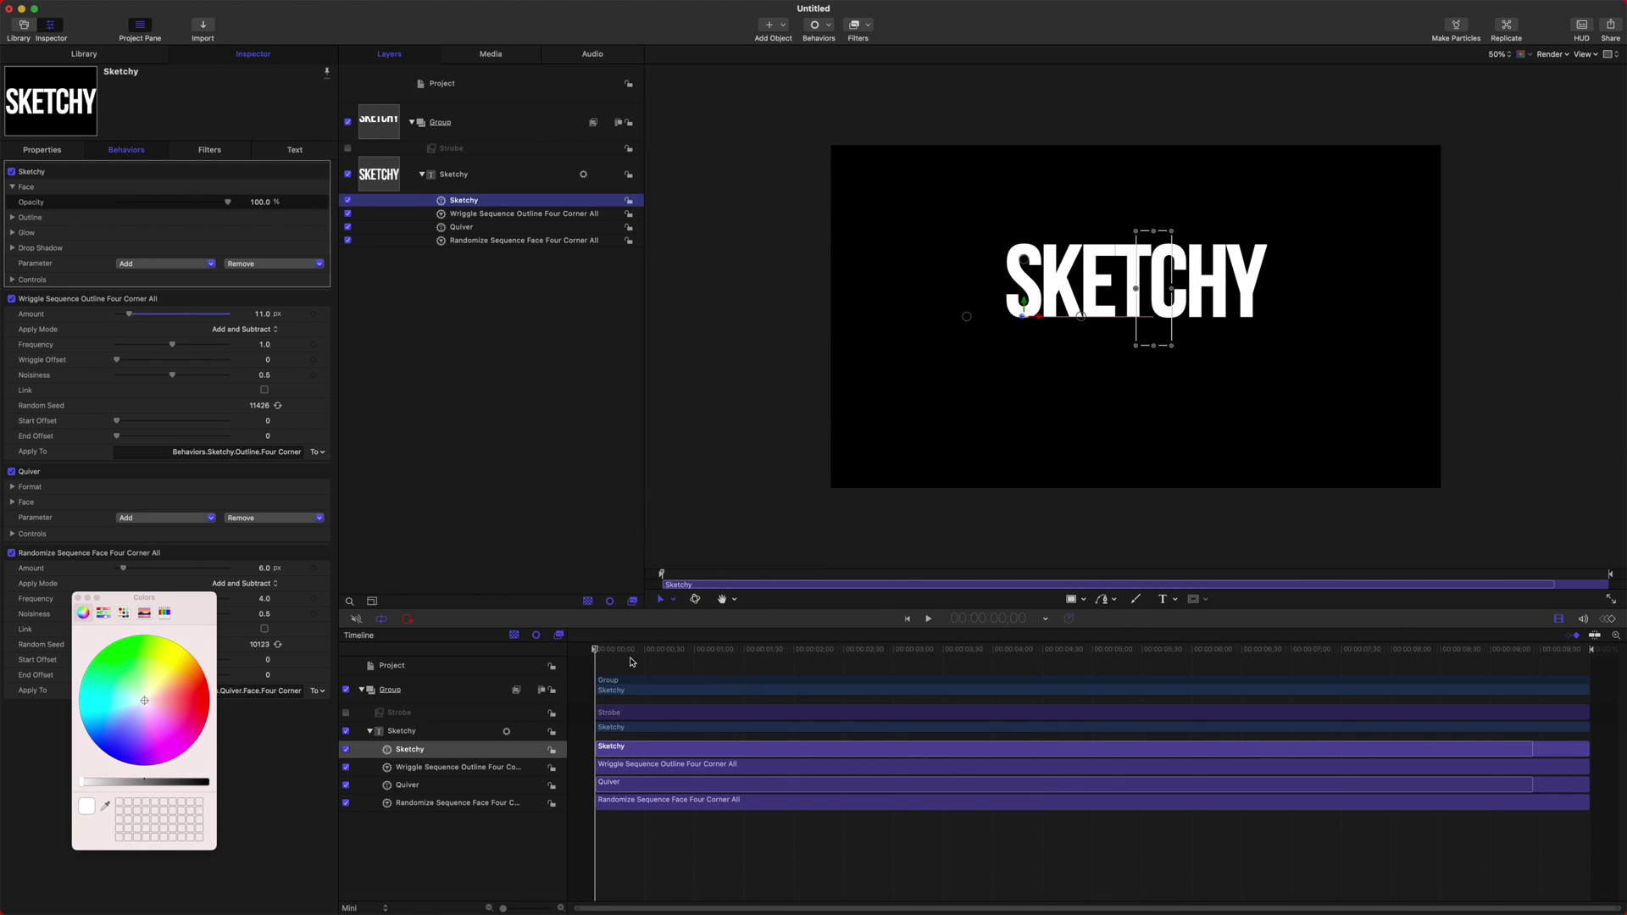